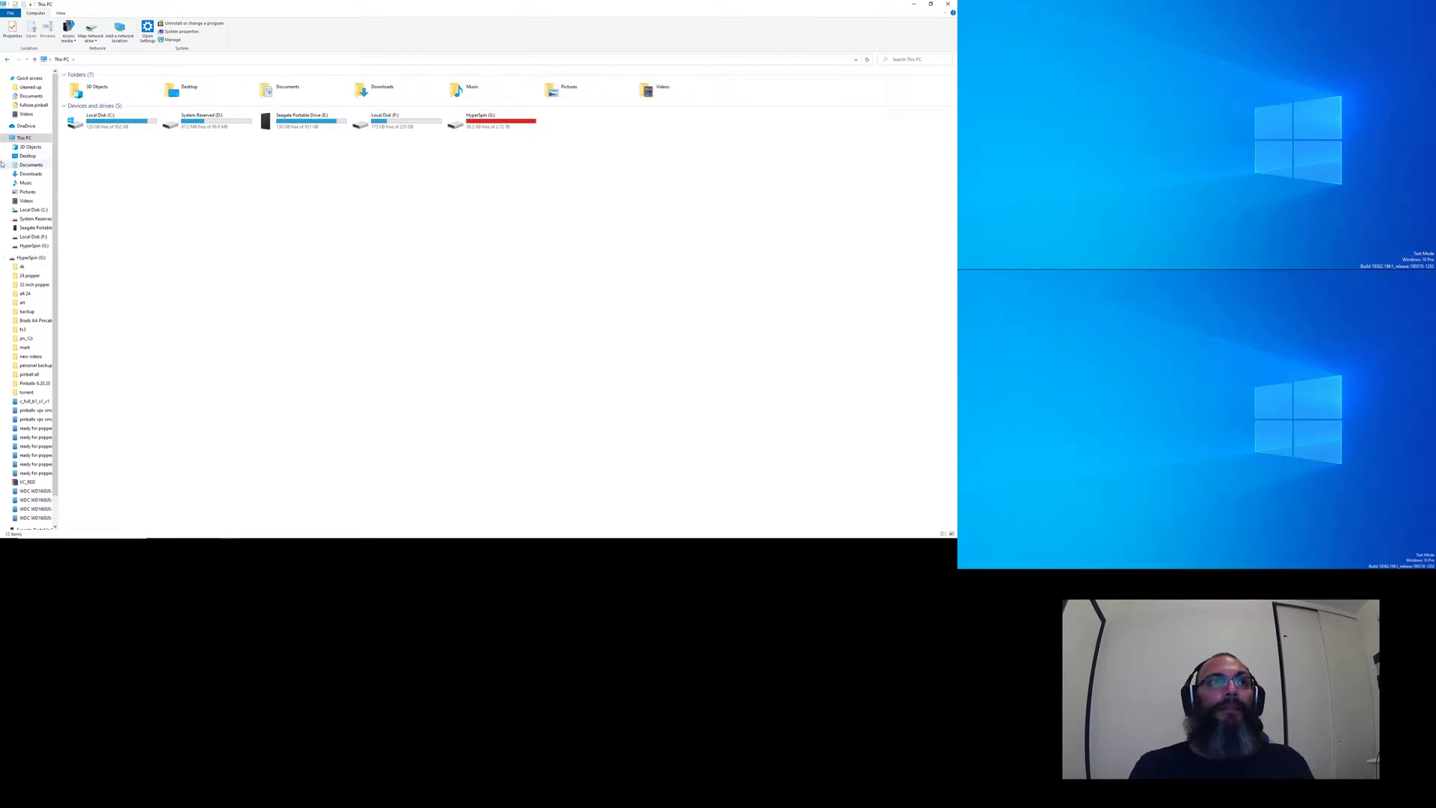
# - Review the resolution and settings of displays 1, 2 and 3 in Windows display settings
pyautogui.hotkey('alt', 'Tab')
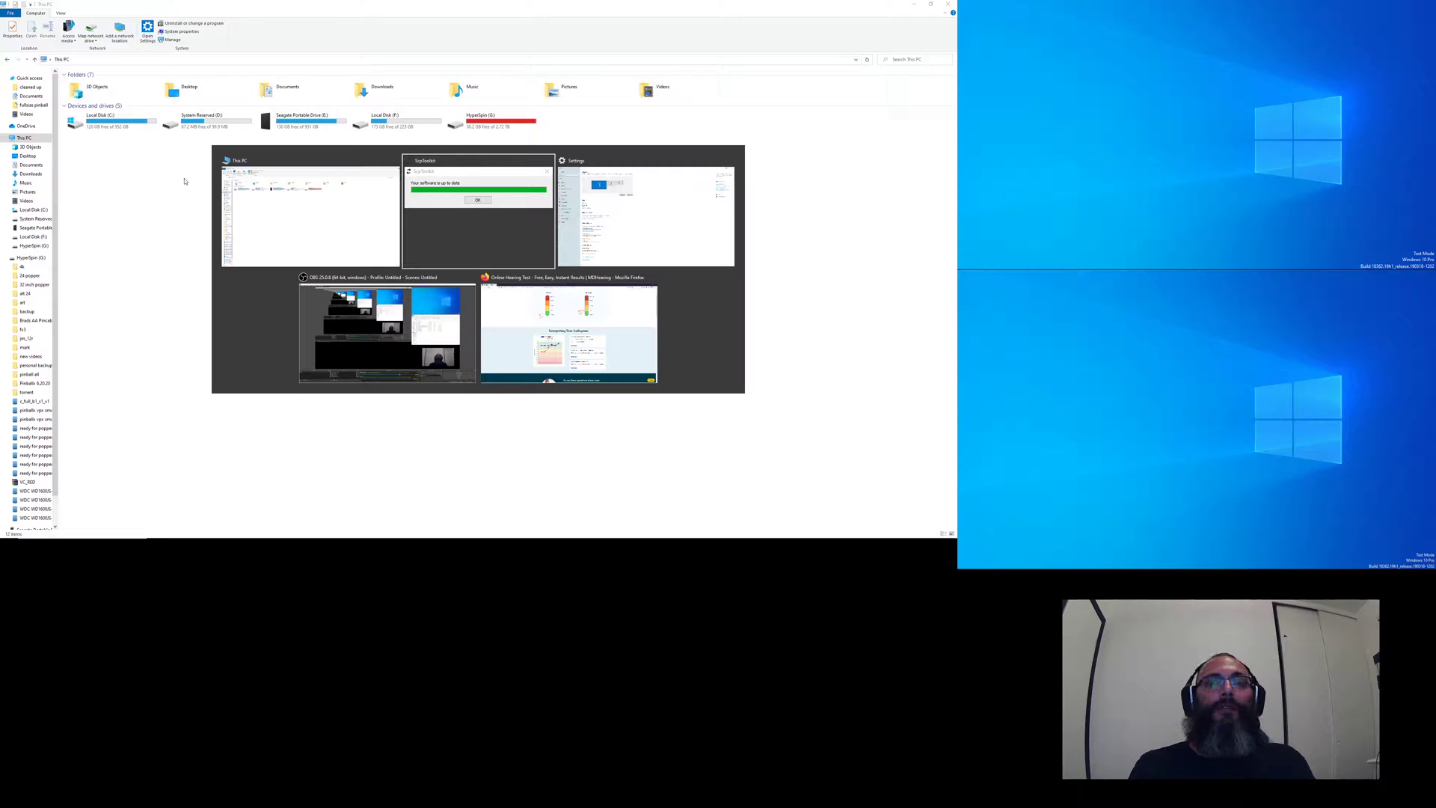
pyautogui.hotkey('alt', 'Tab')
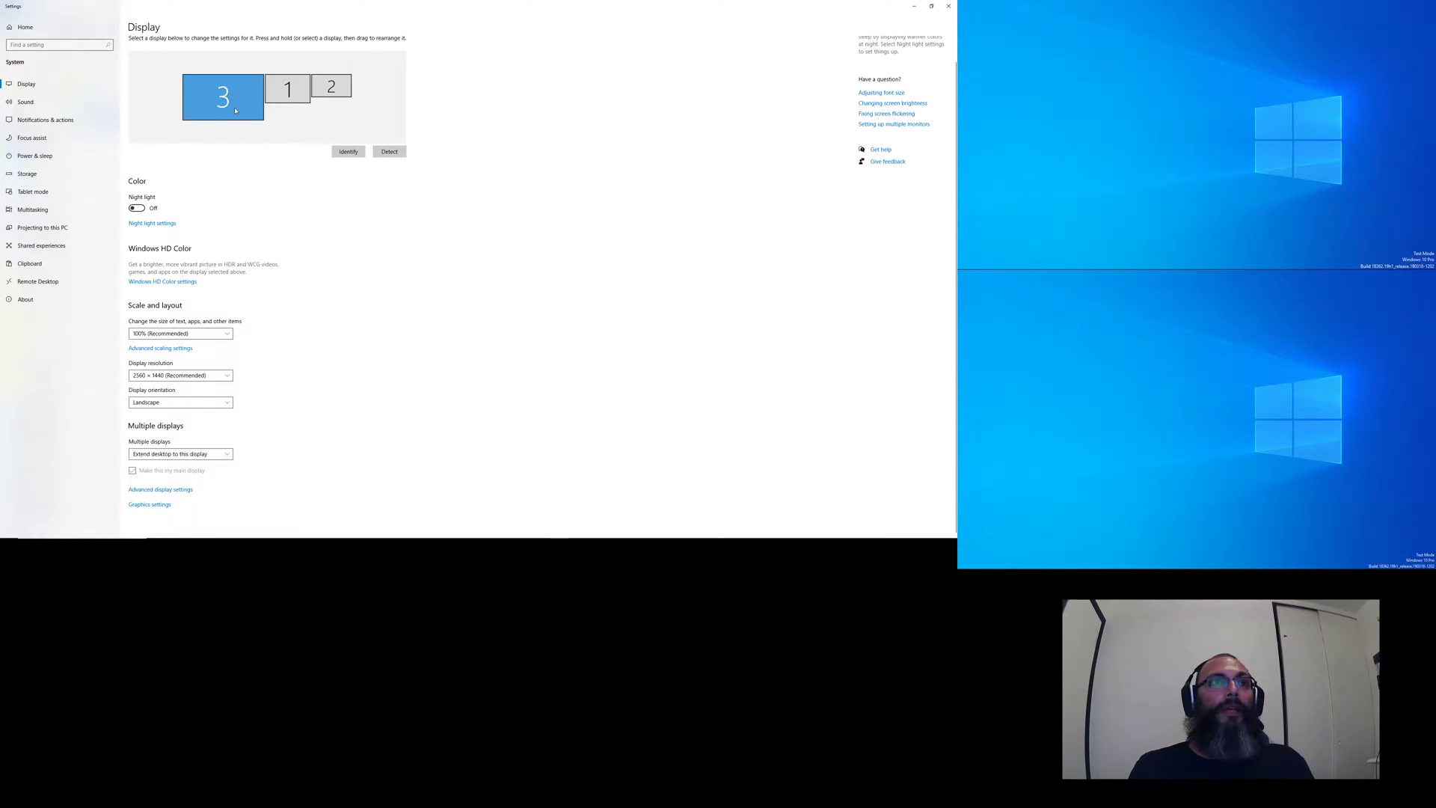
pyautogui.click(278, 98)
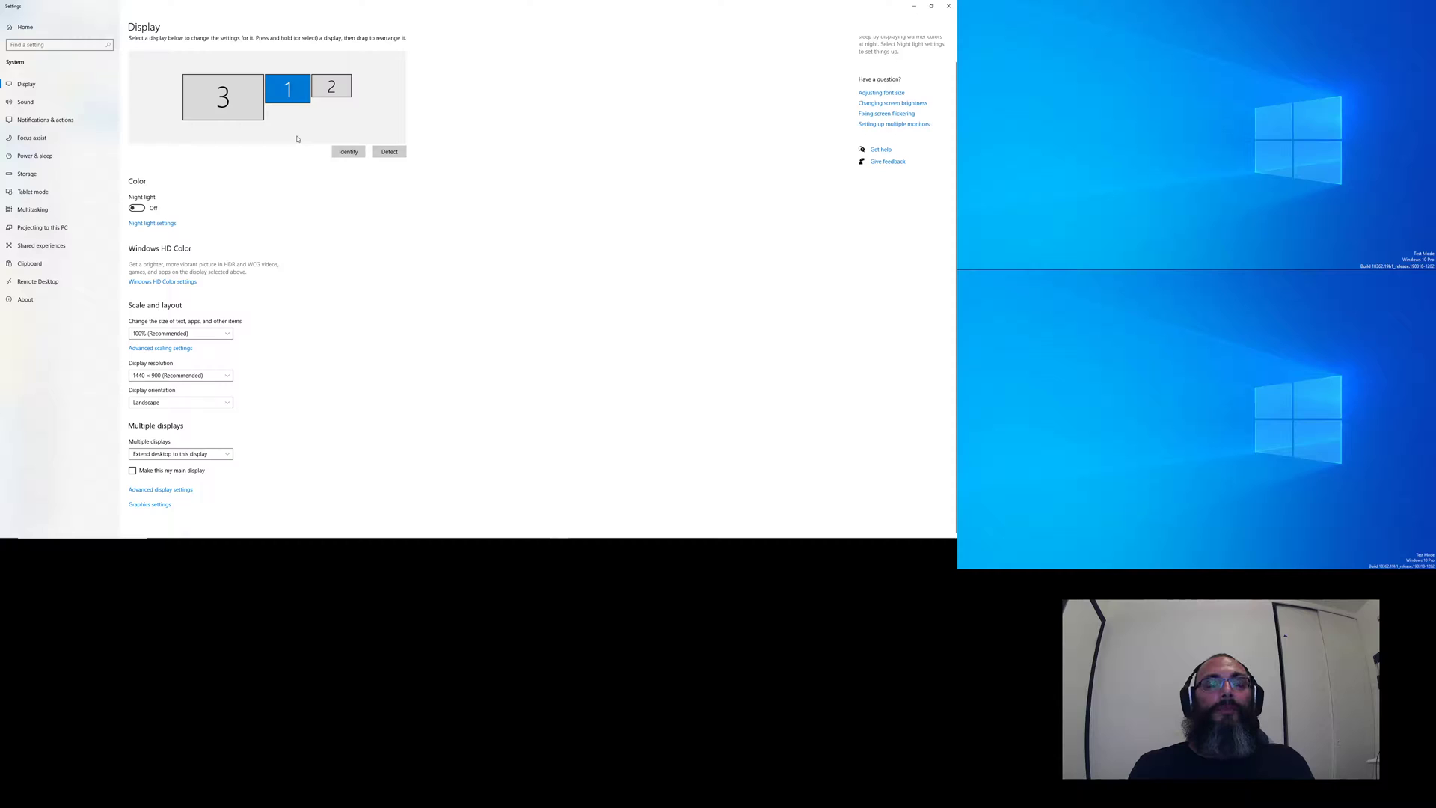
pyautogui.click(328, 99)
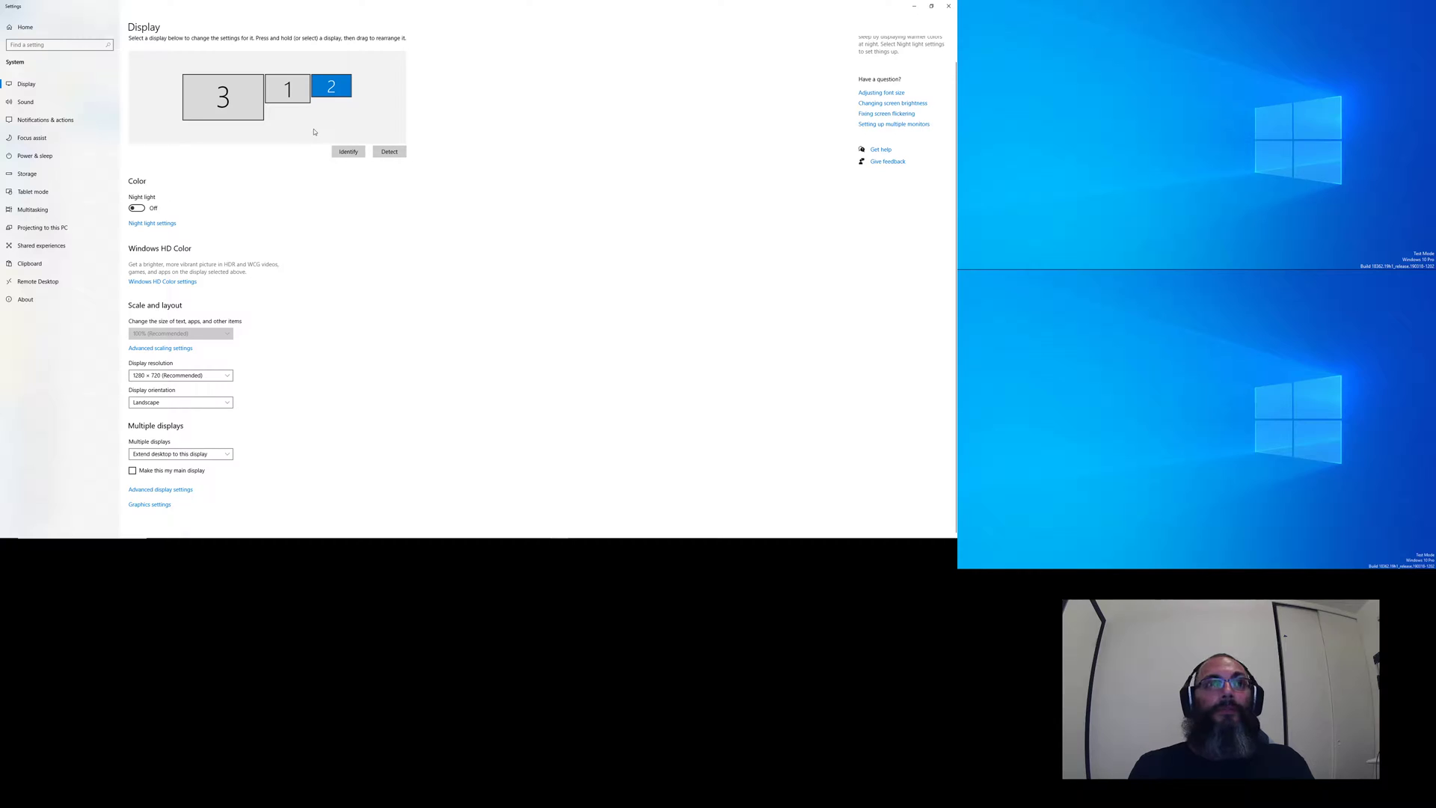
pyautogui.click(251, 105)
pyautogui.click(297, 93)
pyautogui.click(224, 98)
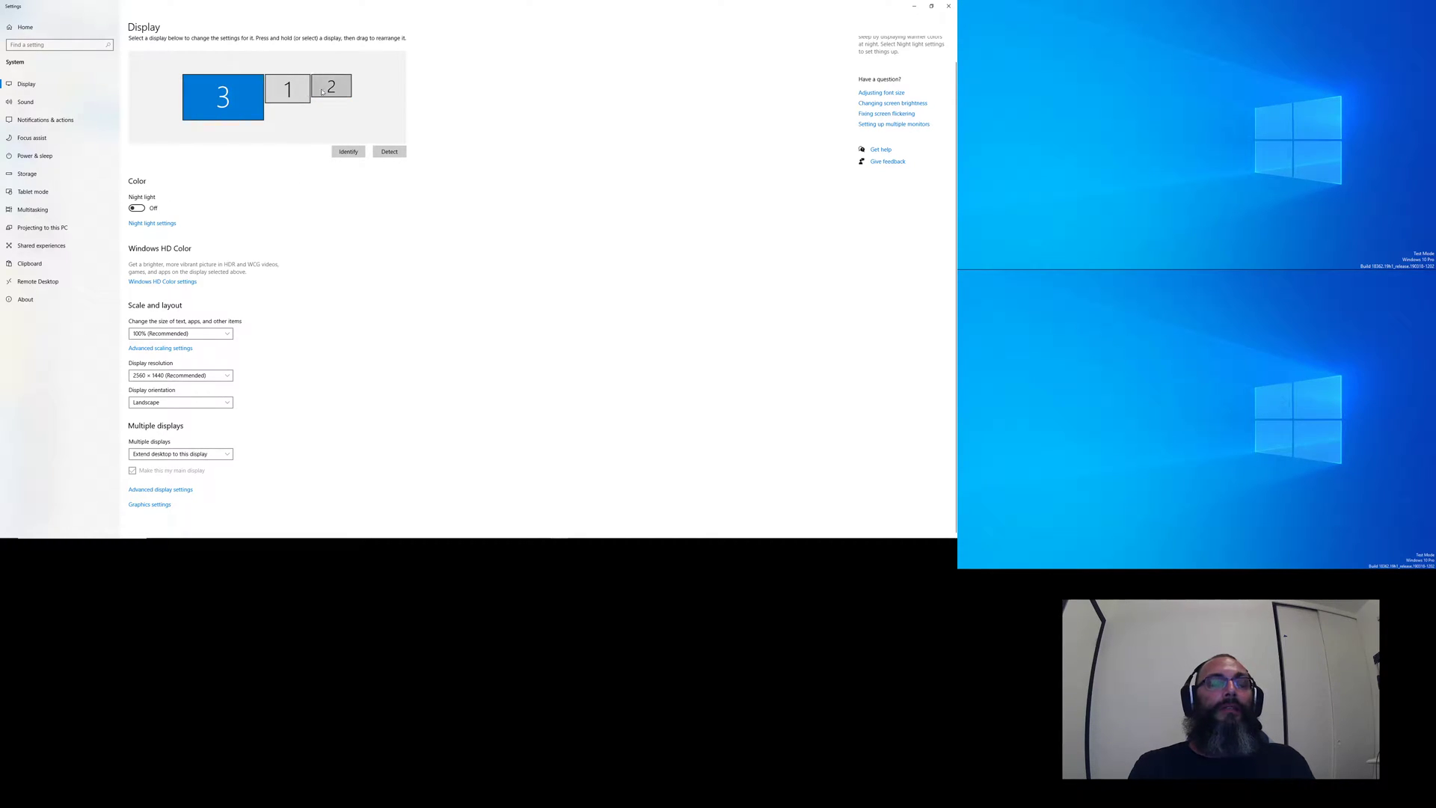
# - Browse to C:\pinball\Future Pinball\BAM and launch Future Pinball via FPLoader
pyautogui.hotkey('alt', 'Tab')
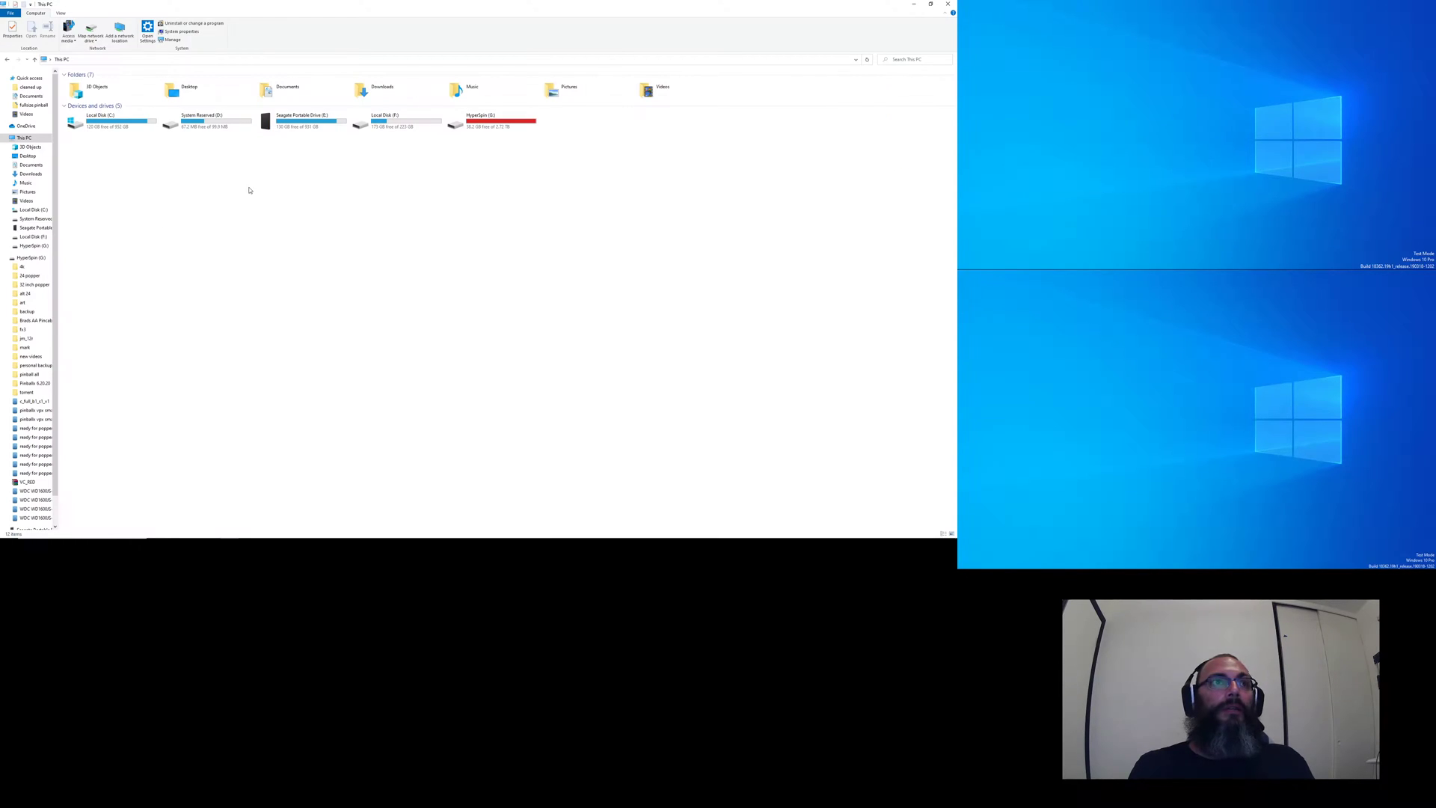
pyautogui.doubleClick(91, 124)
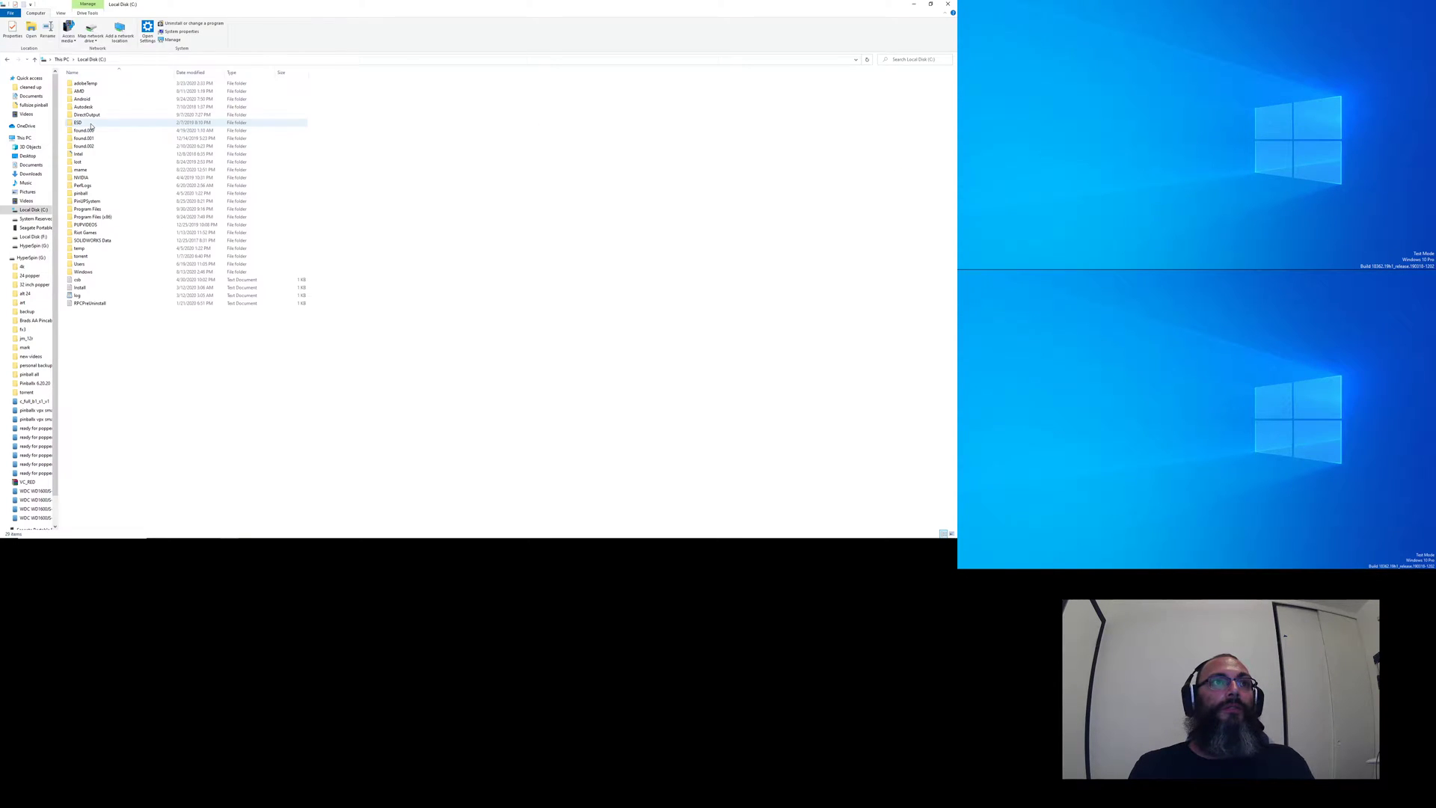
pyautogui.doubleClick(89, 193)
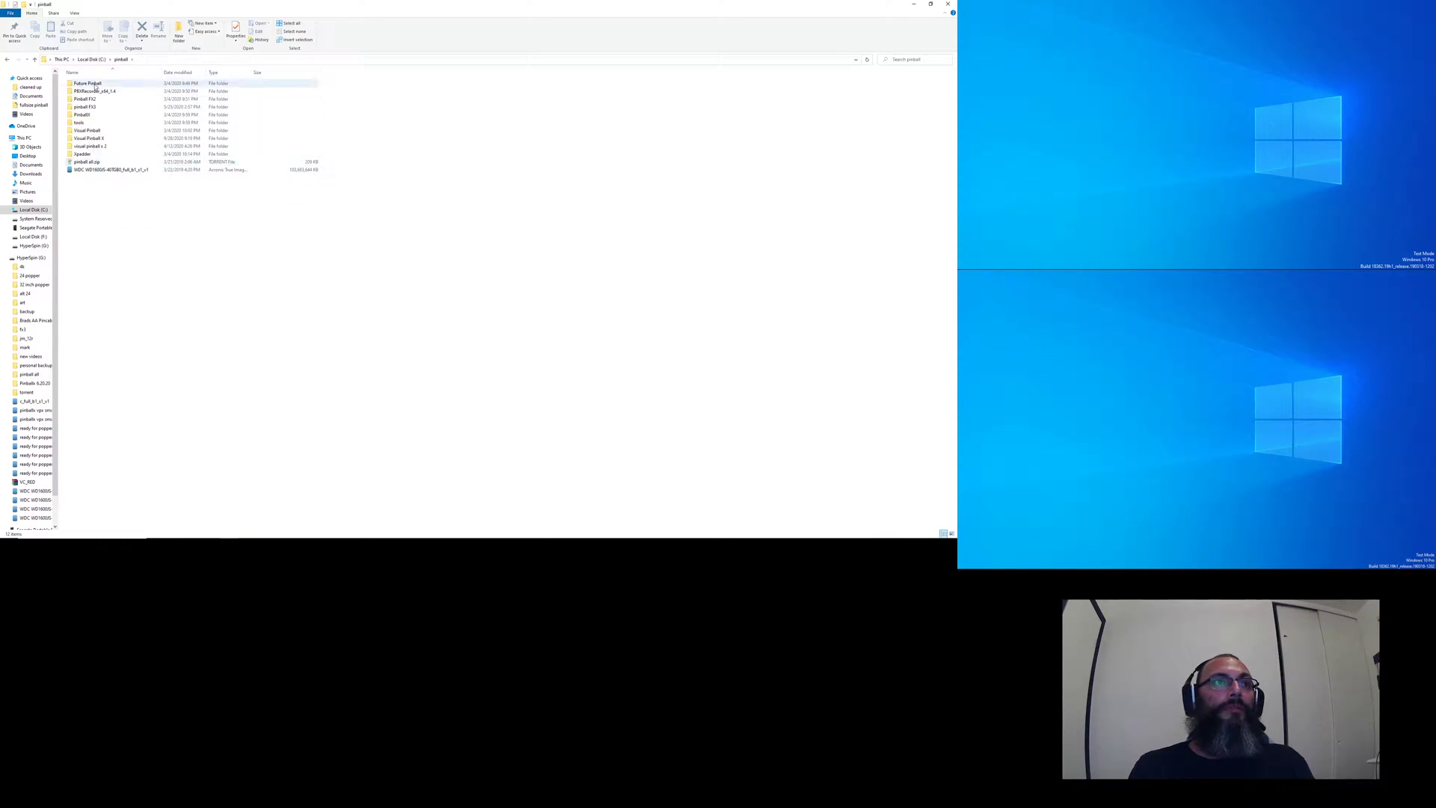
pyautogui.doubleClick(93, 83)
pyautogui.click(95, 86)
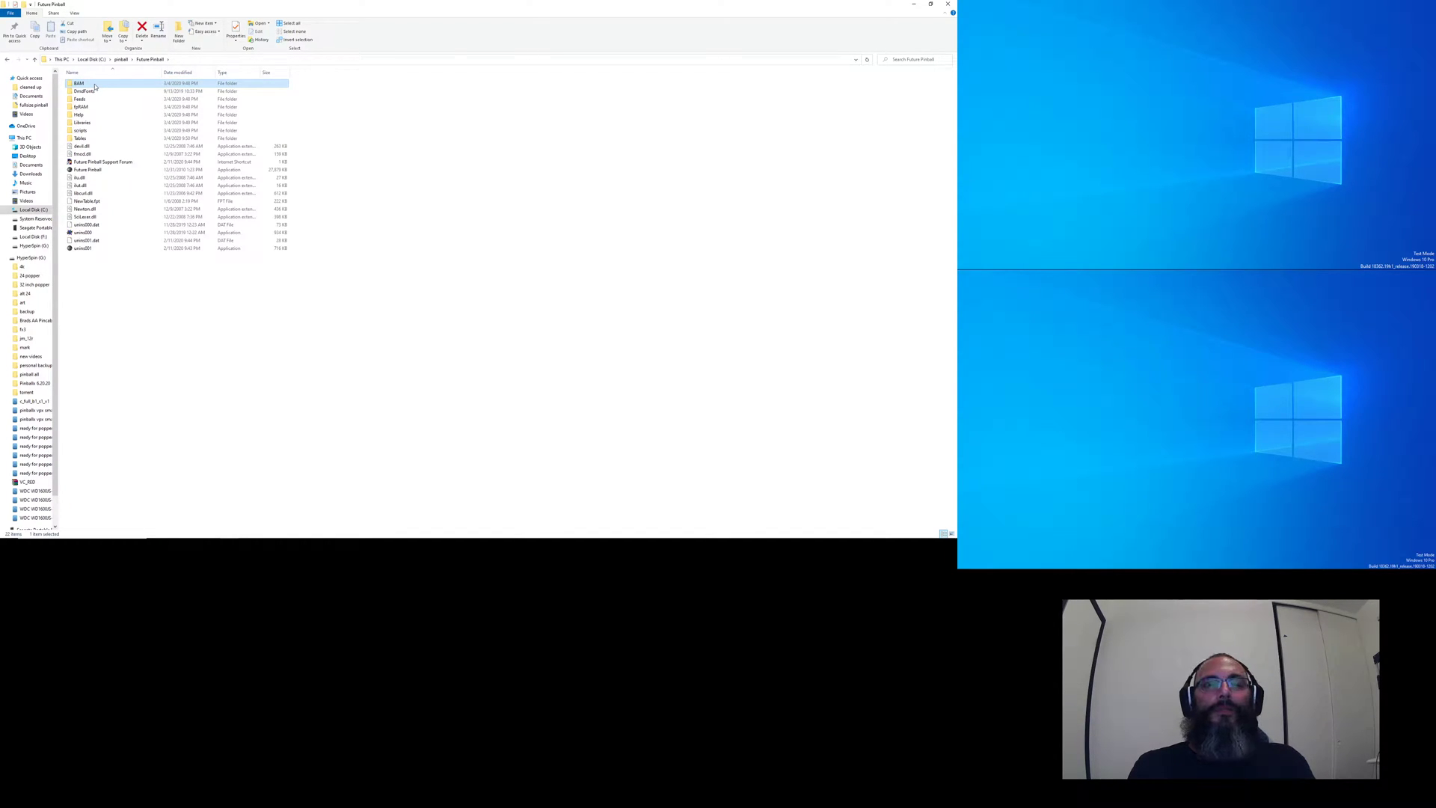
pyautogui.click(88, 171)
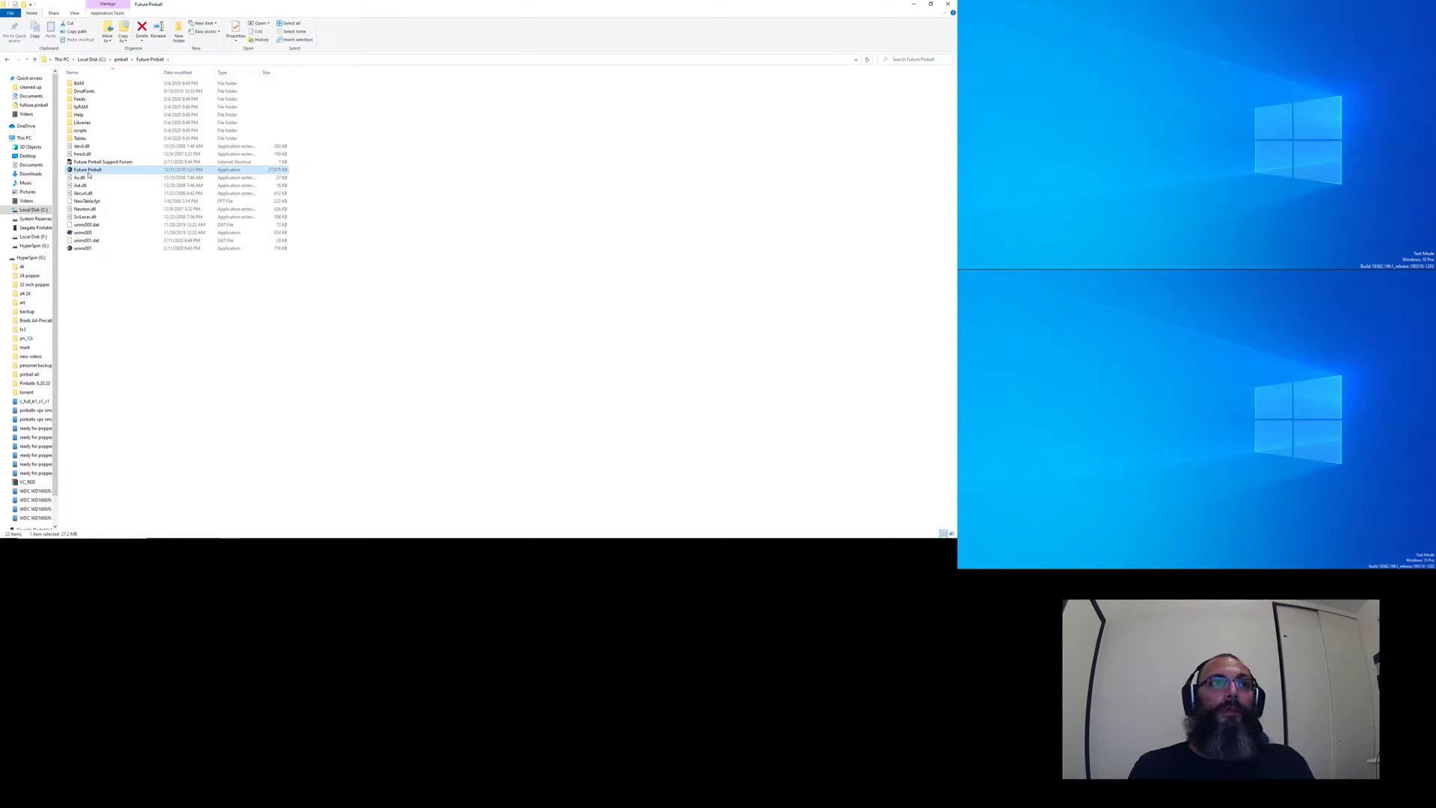
pyautogui.doubleClick(105, 83)
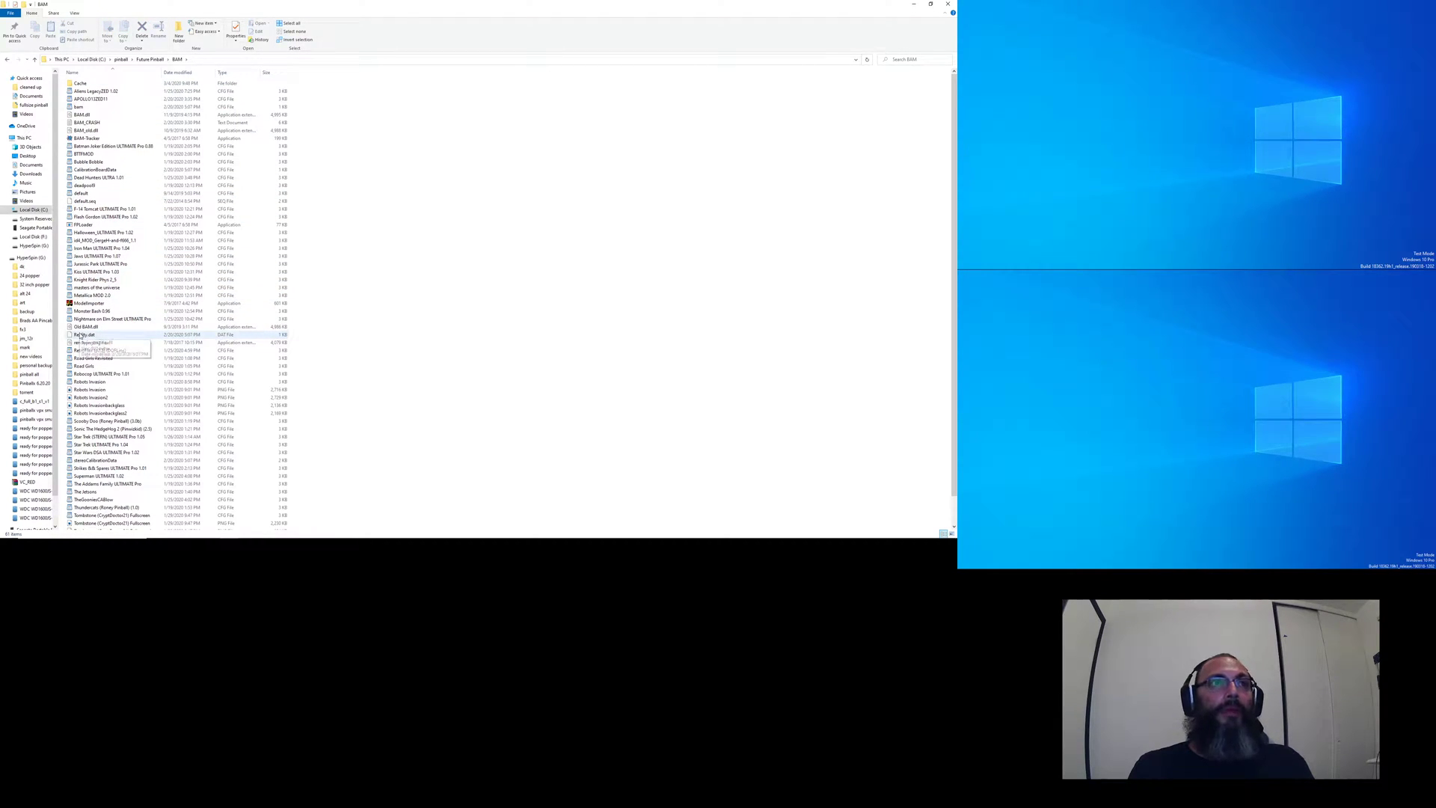
pyautogui.click(72, 226)
pyautogui.doubleClick(75, 226)
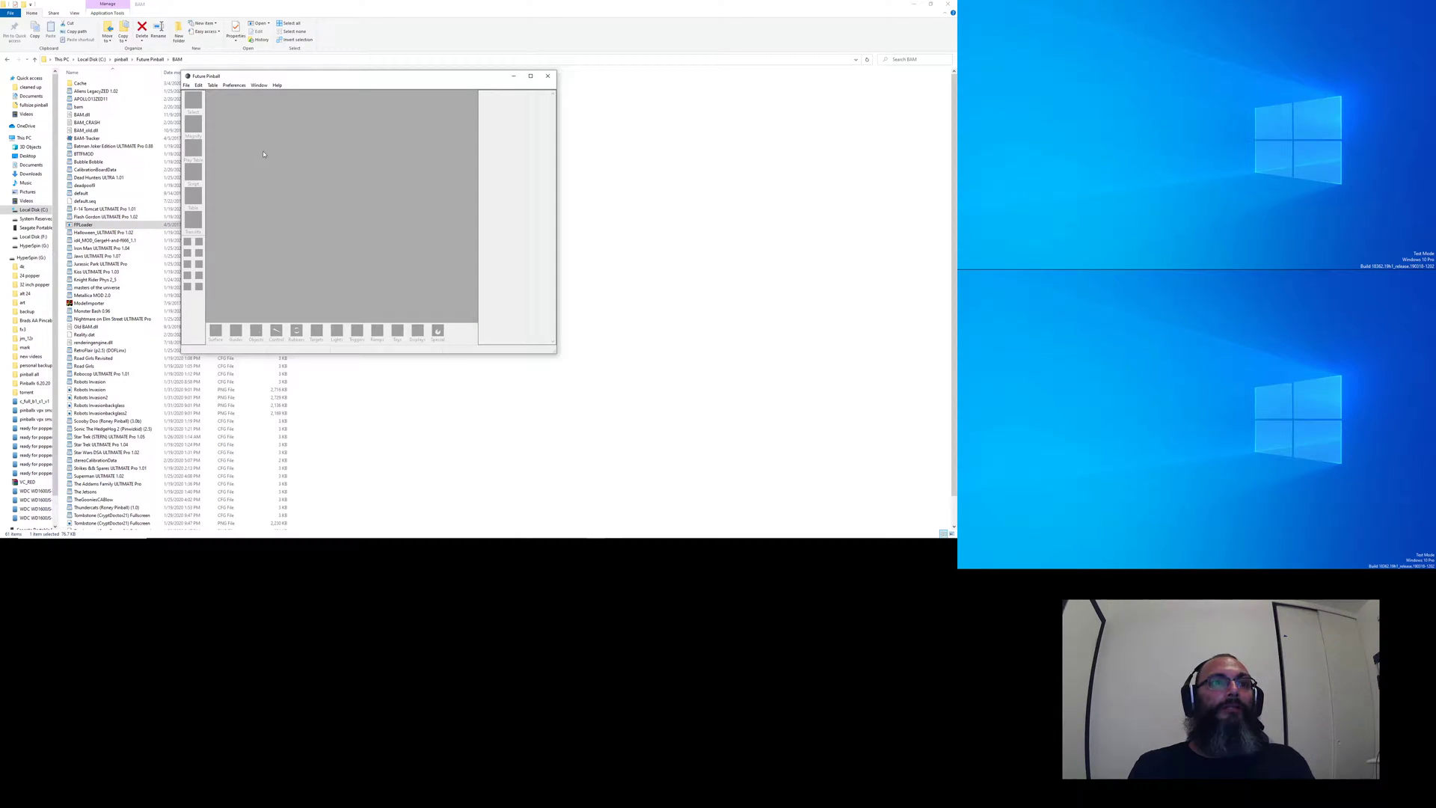
# - Open Video/Rendering Options and compare the playfield resolution with the Windows display resolutions
pyautogui.click(235, 87)
pyautogui.click(243, 114)
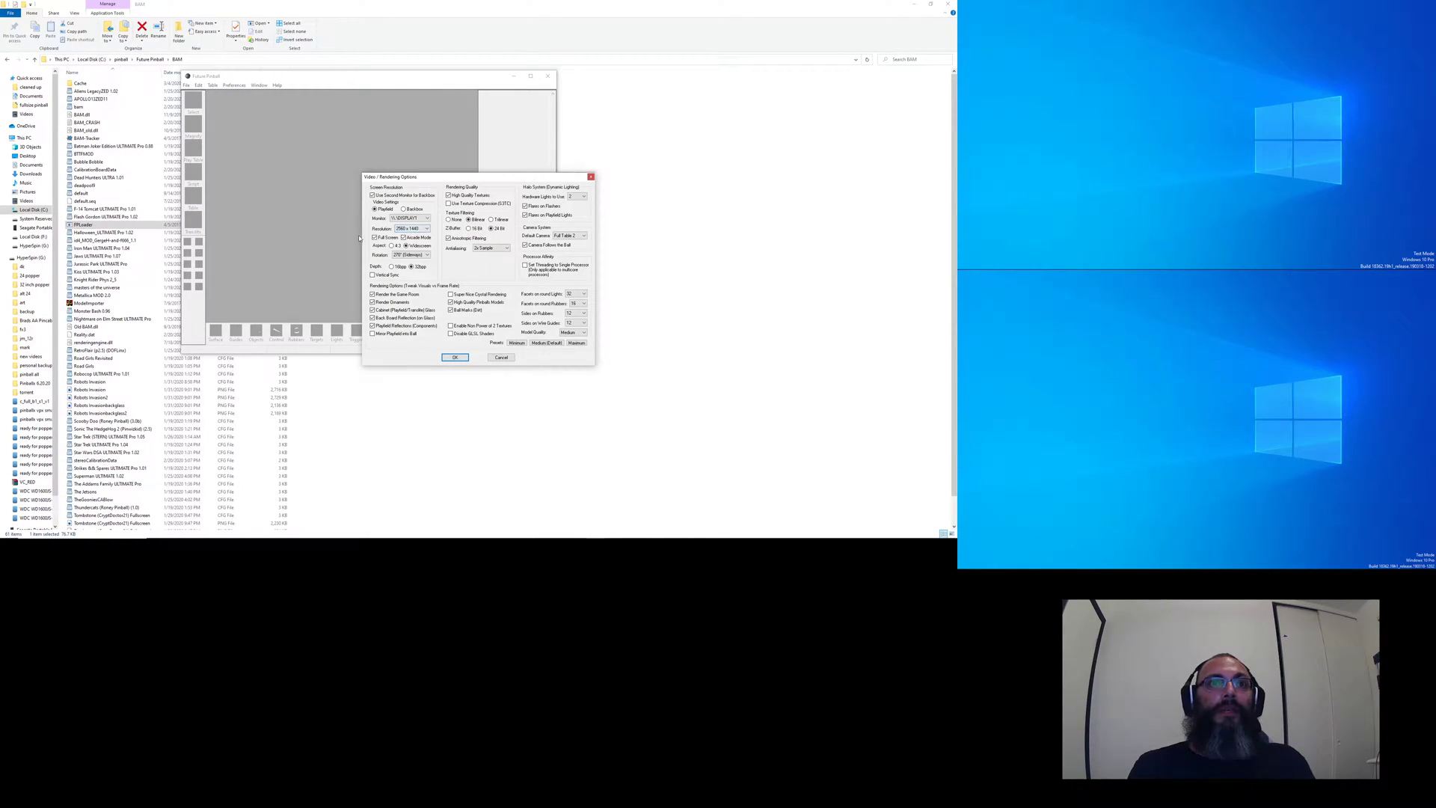
pyautogui.click(408, 232)
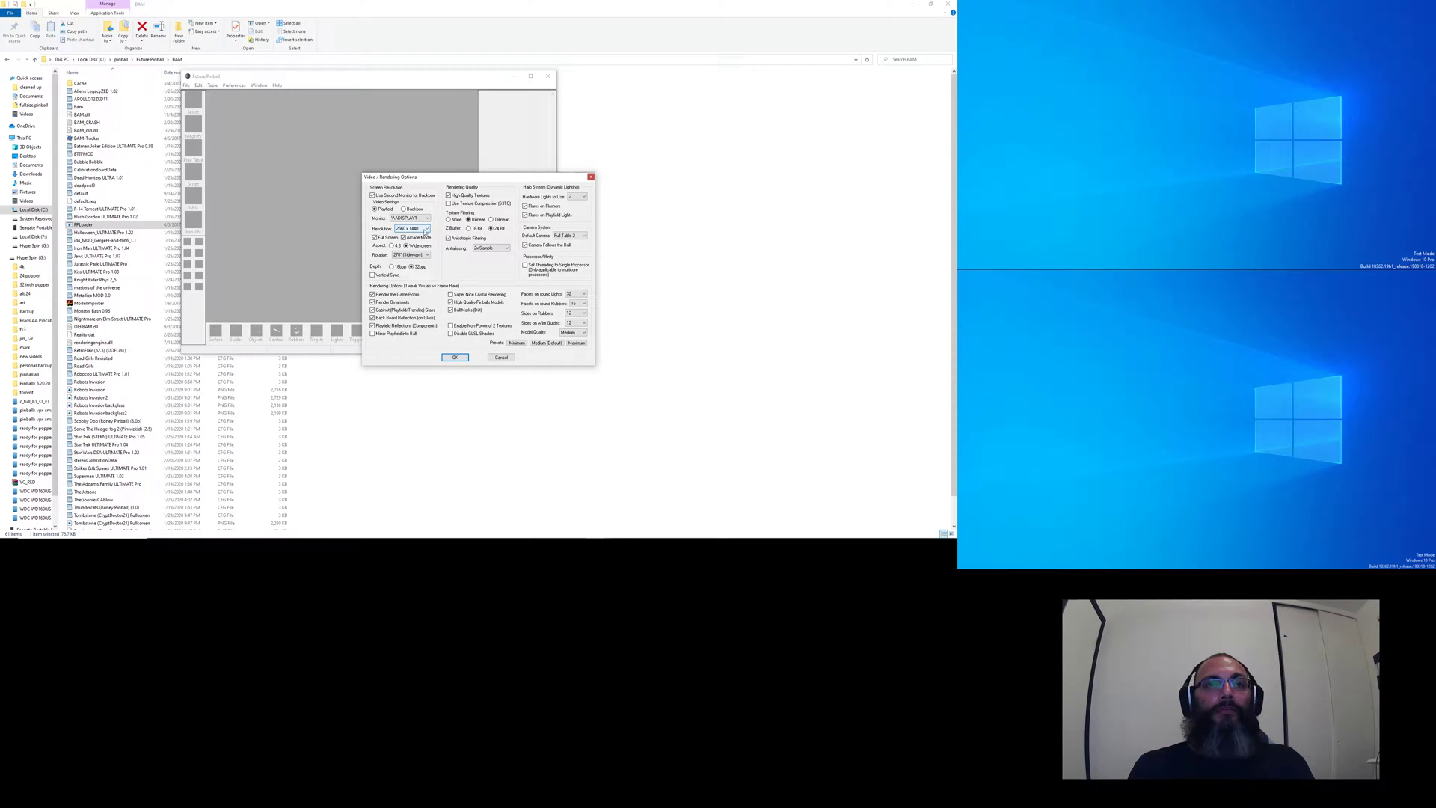
pyautogui.hotkey('alt', 'Tab')
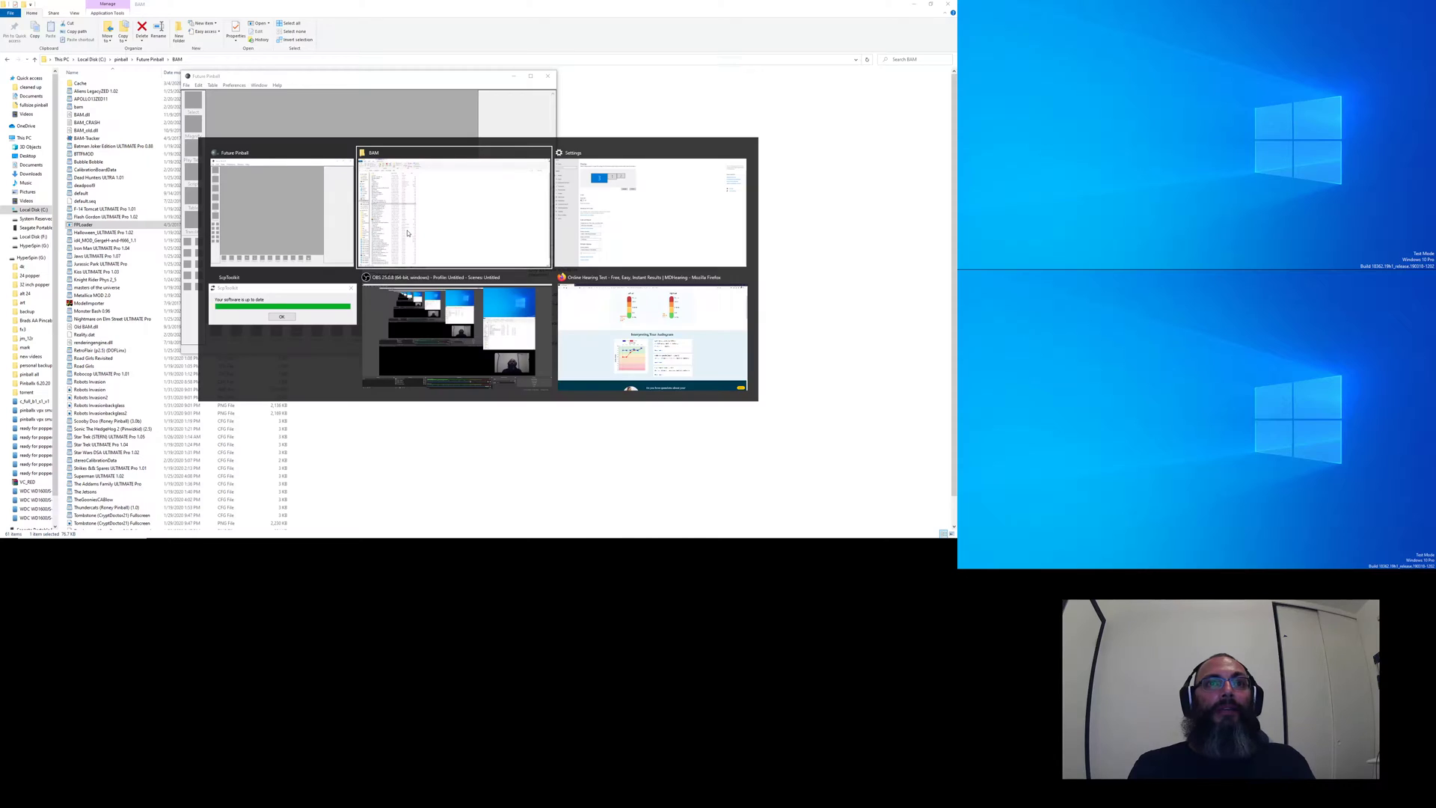
pyautogui.click(231, 114)
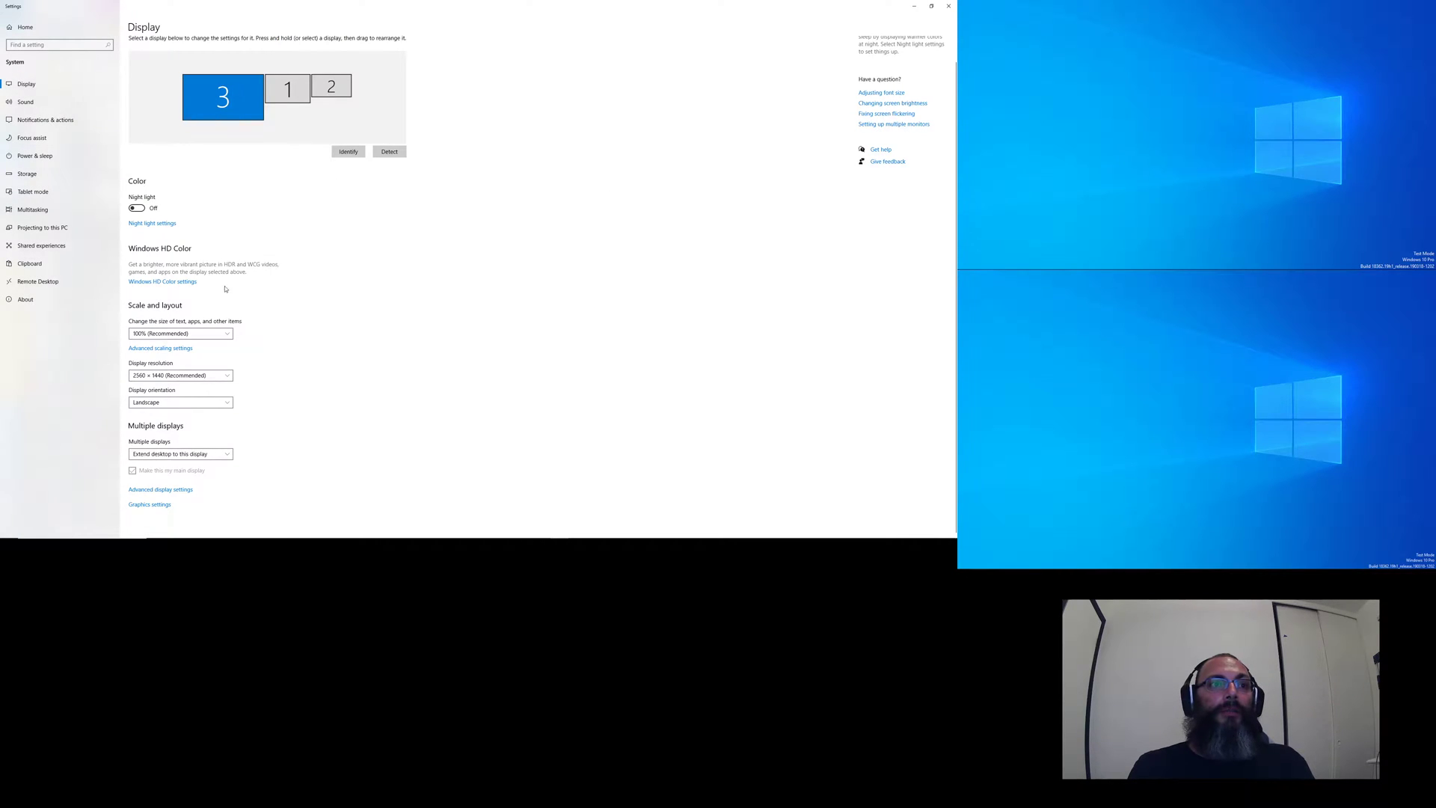
pyautogui.click(288, 88)
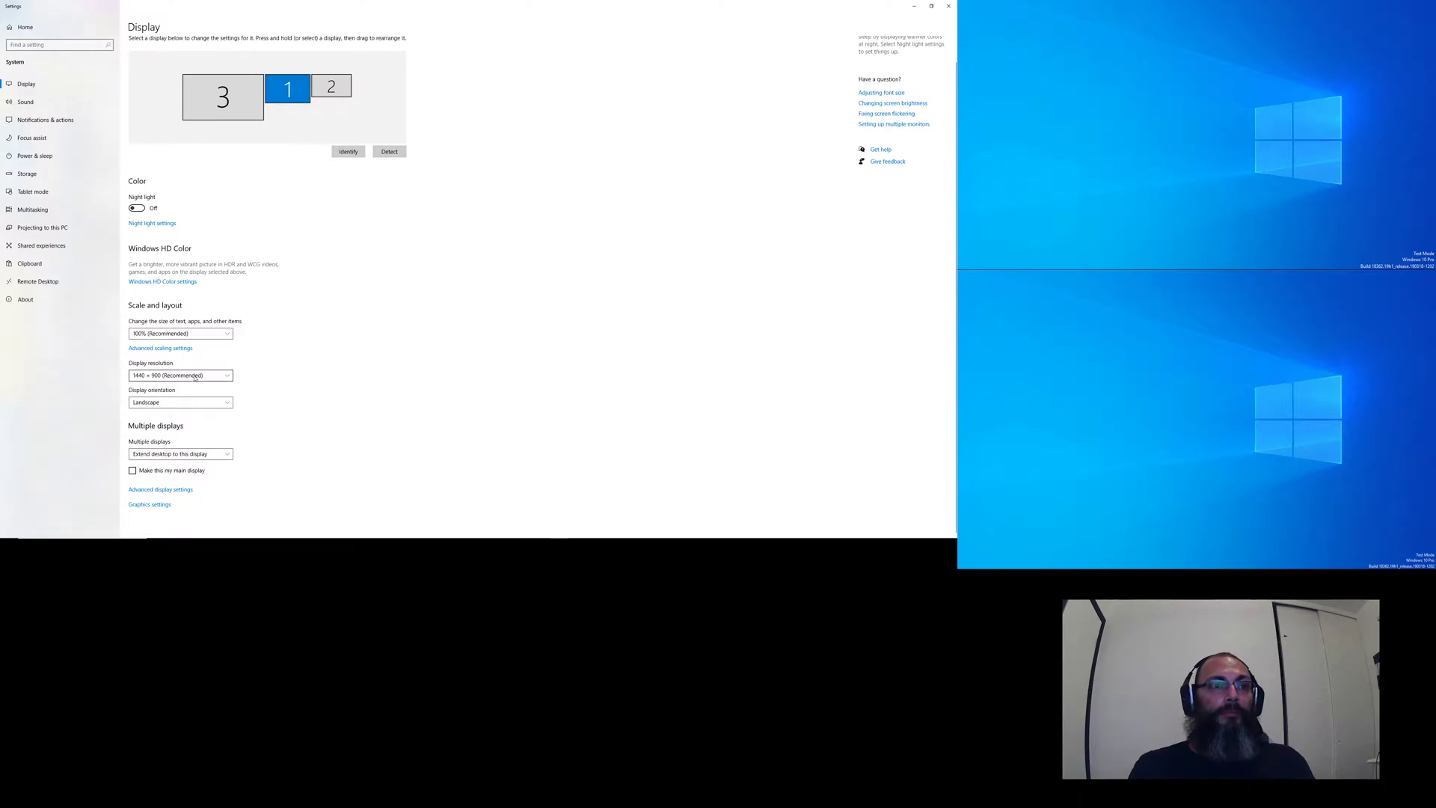
pyautogui.hotkey('alt', 'Tab')
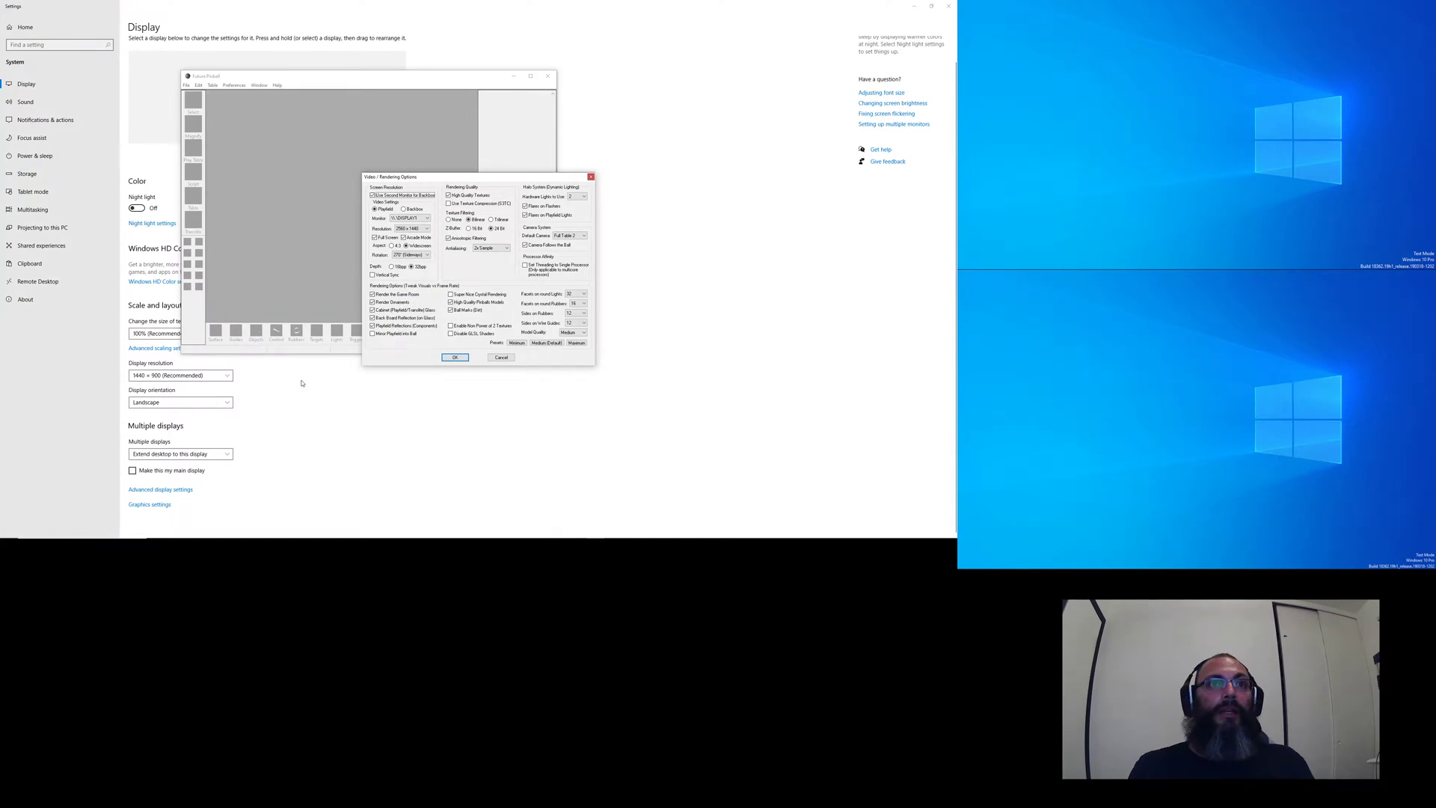
# - Set the backbox resolution to 1440 x 900 and the playfield rotation to 270° sideways
pyautogui.click(404, 209)
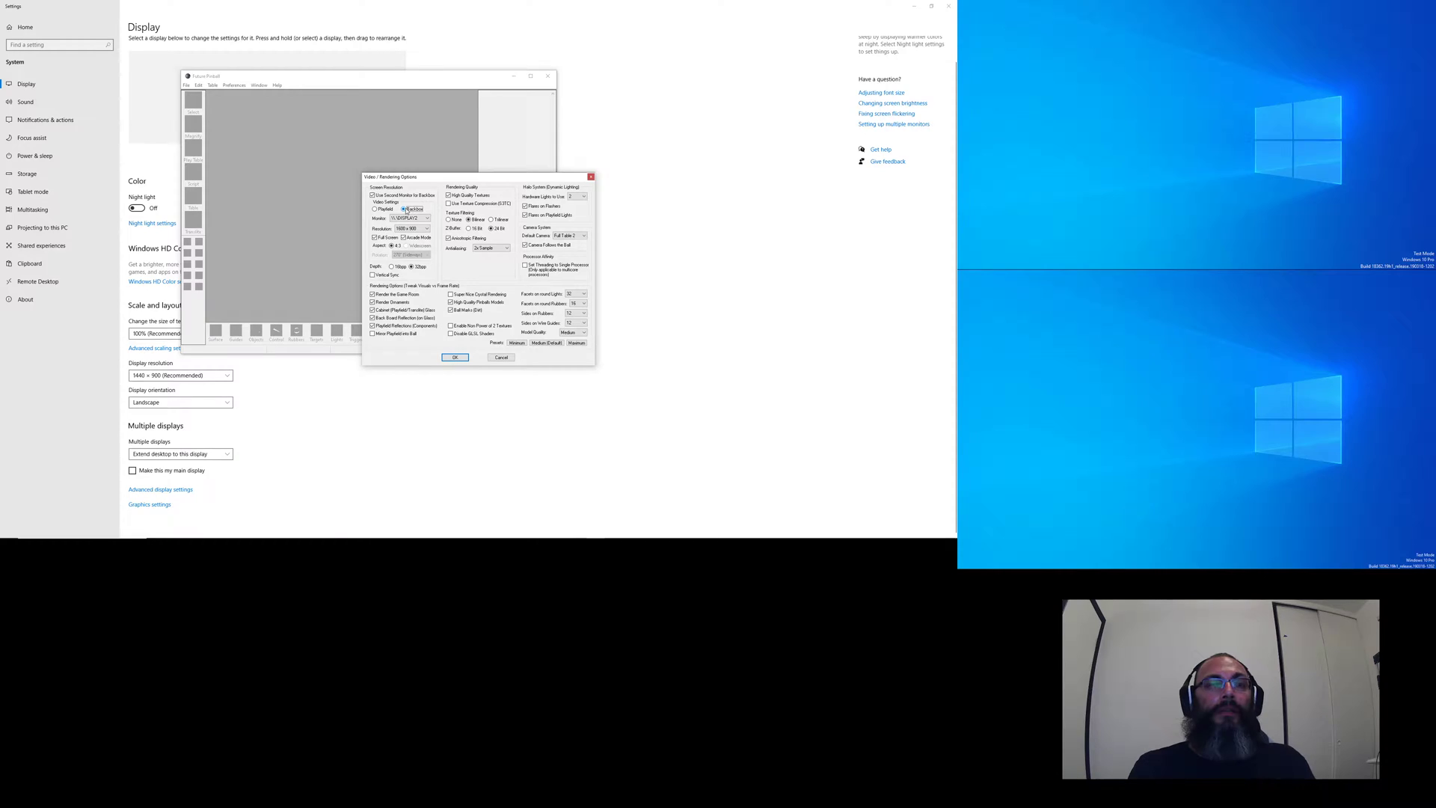
pyautogui.click(412, 231)
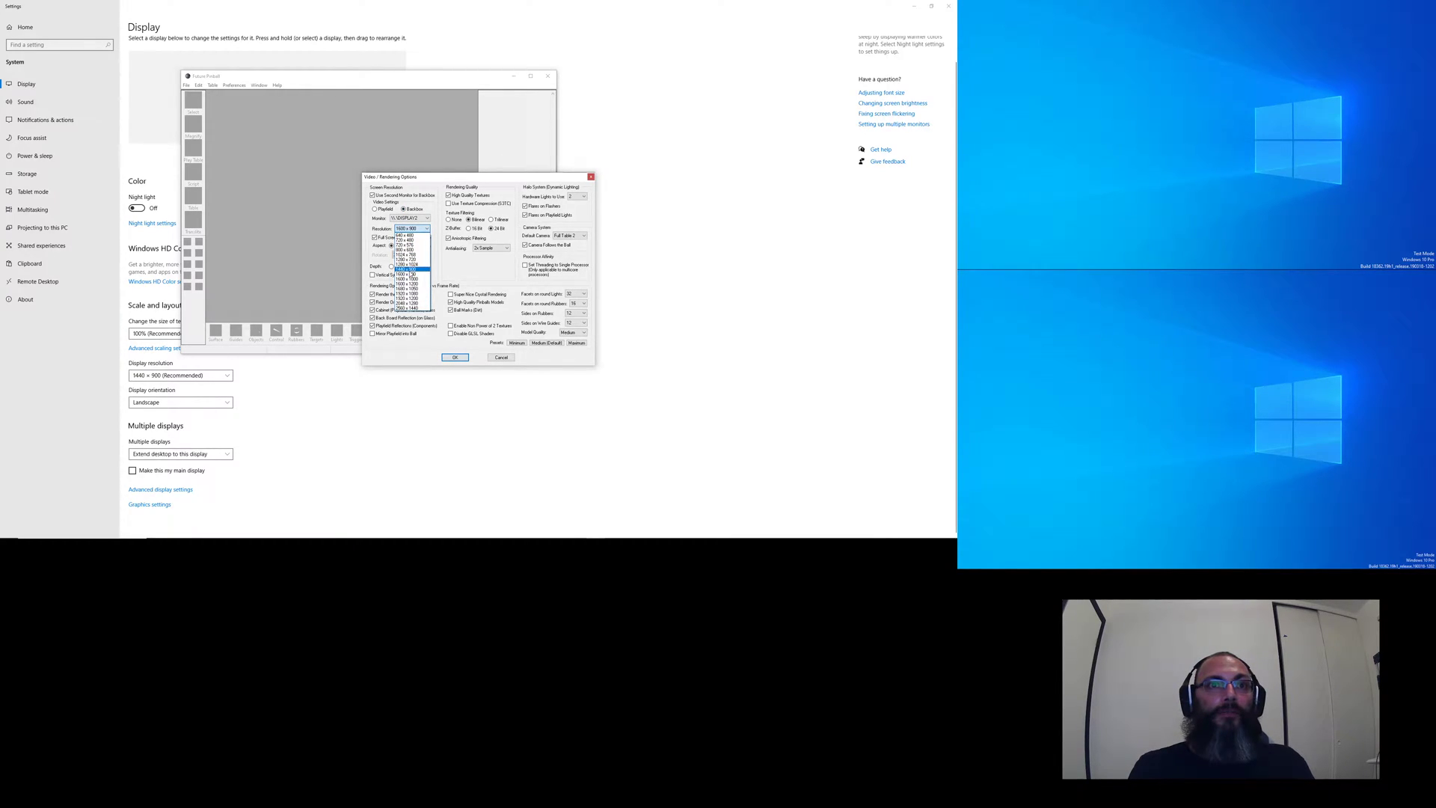
pyautogui.click(408, 269)
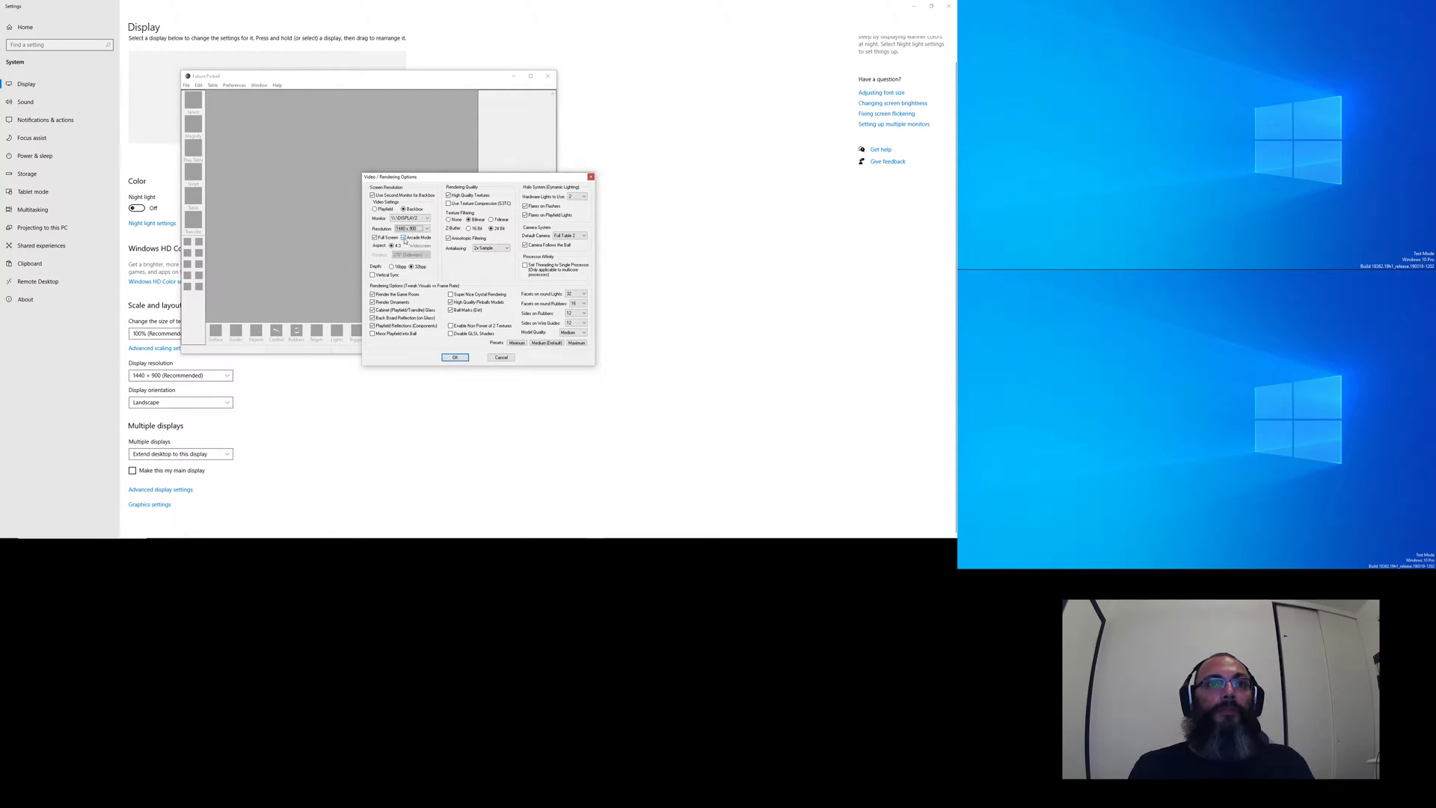
pyautogui.click(375, 209)
pyautogui.click(411, 255)
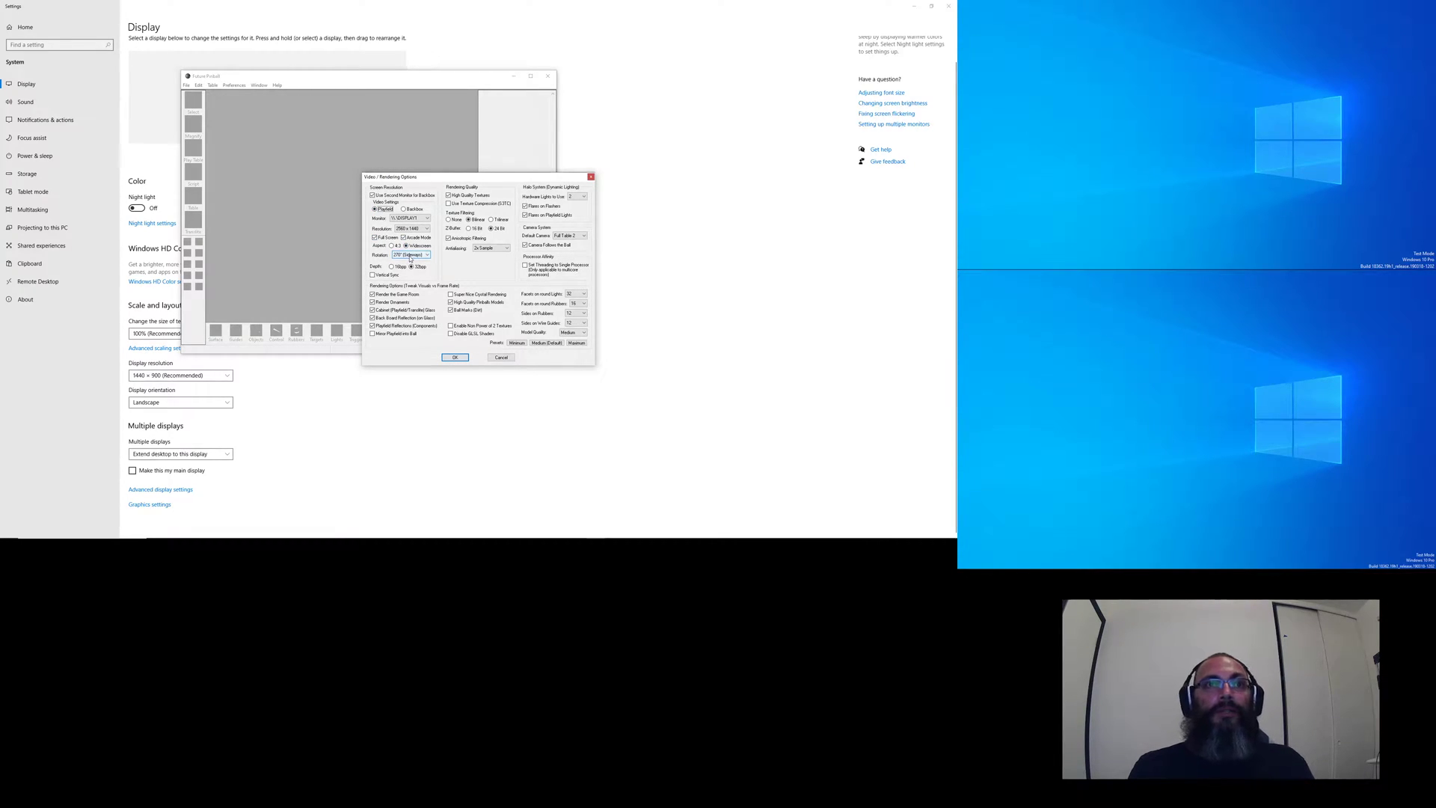
# - Accept the video options, then load the Bubble Bobble .fpt table from the Tables folder
pyautogui.click(449, 360)
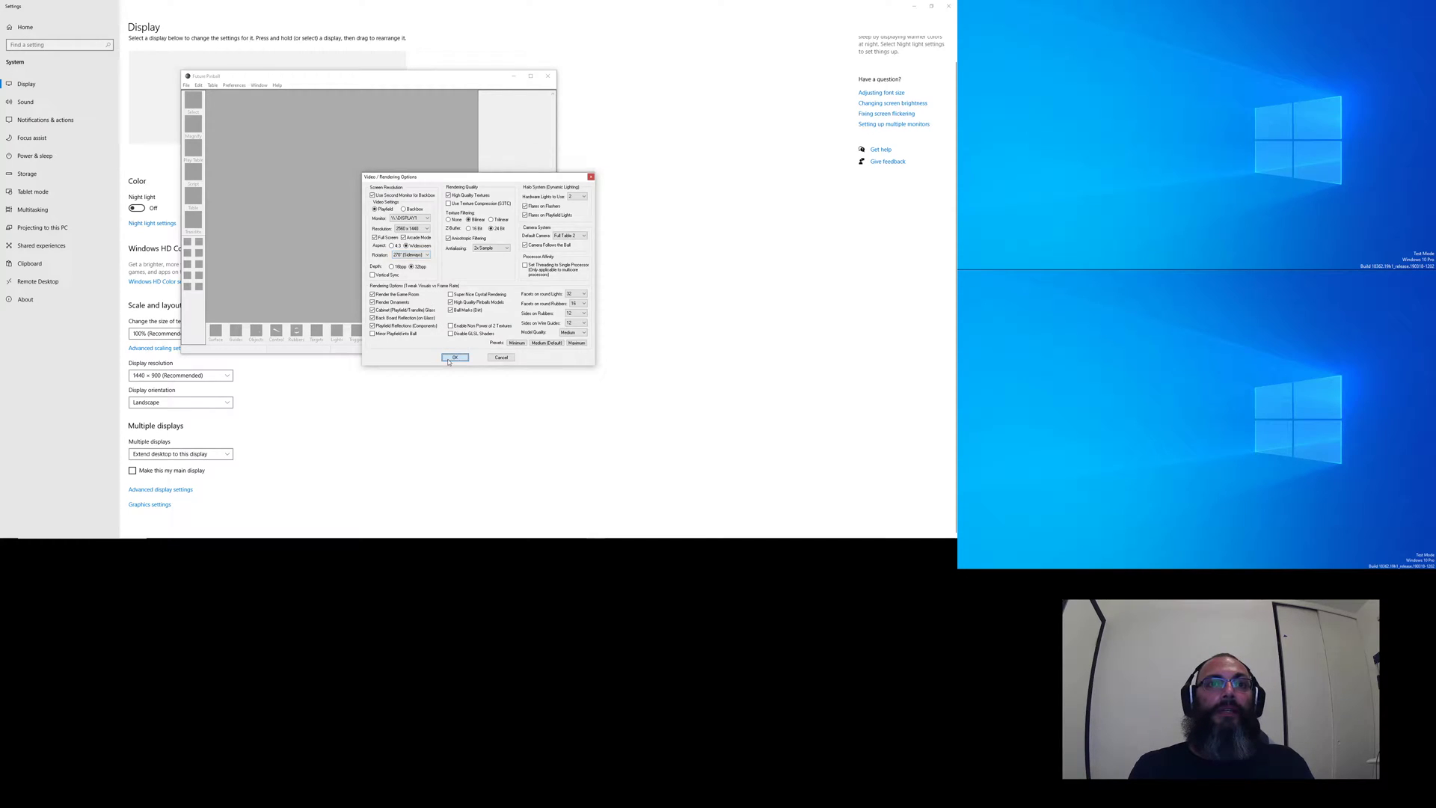
pyautogui.click(186, 86)
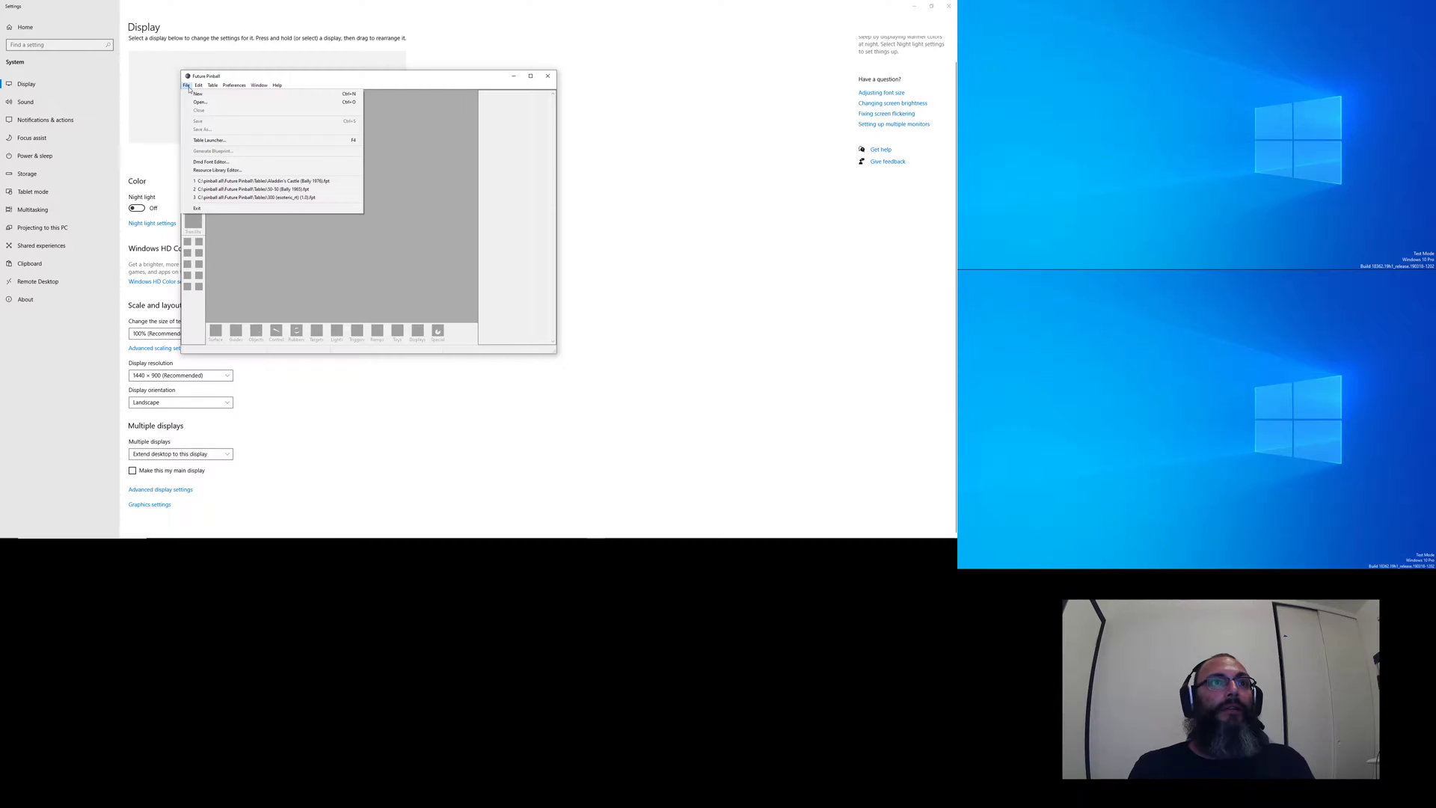
pyautogui.click(200, 102)
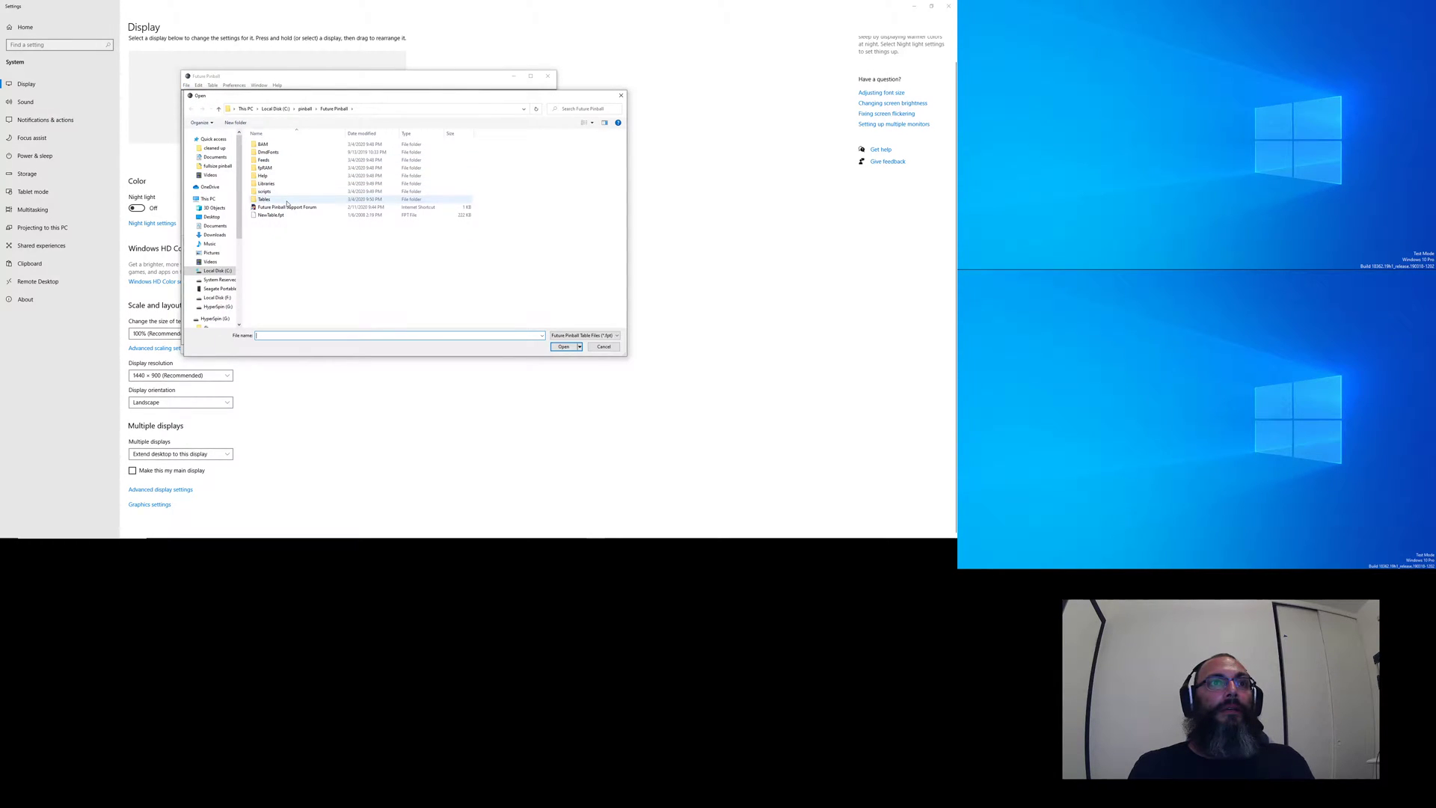
pyautogui.doubleClick(286, 201)
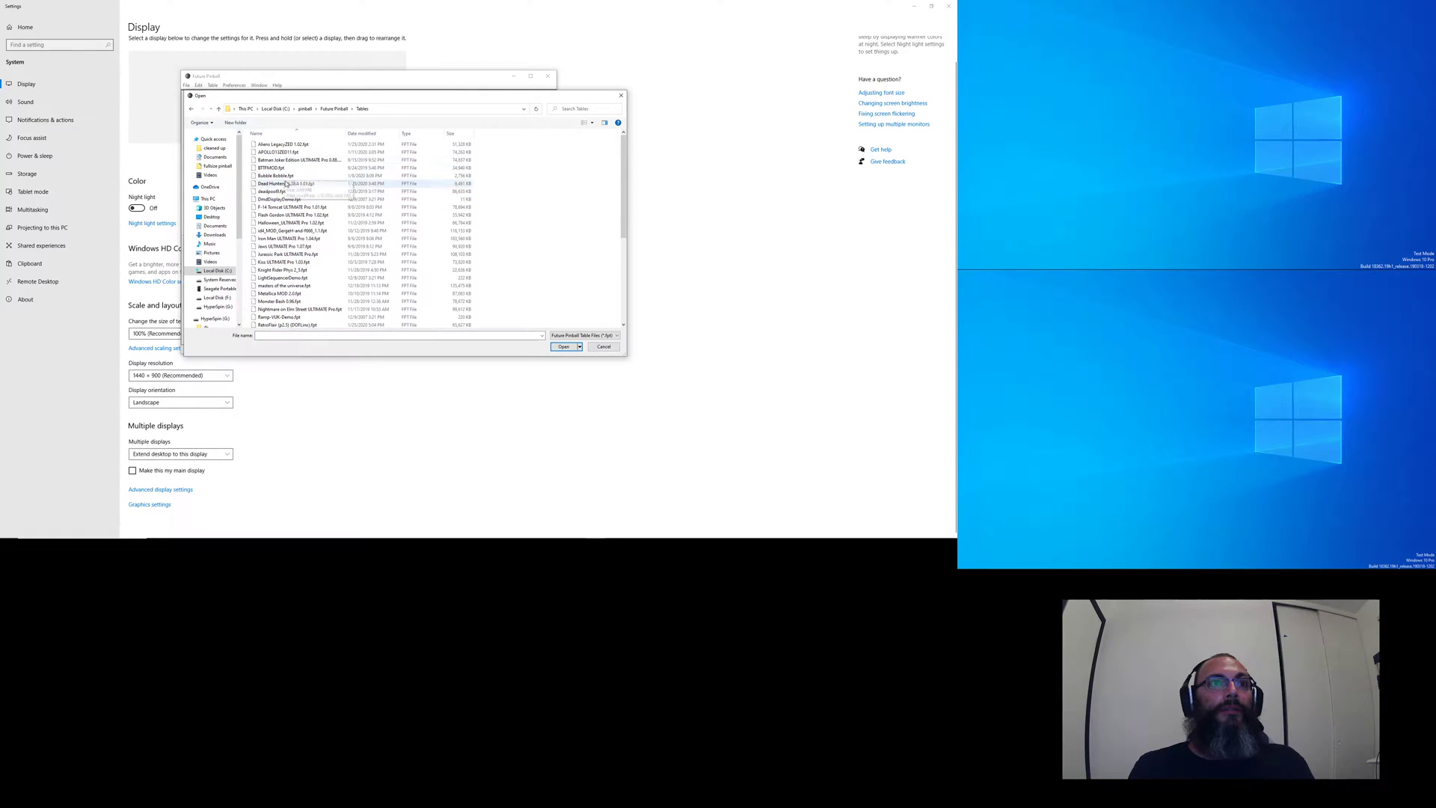
pyautogui.doubleClick(284, 182)
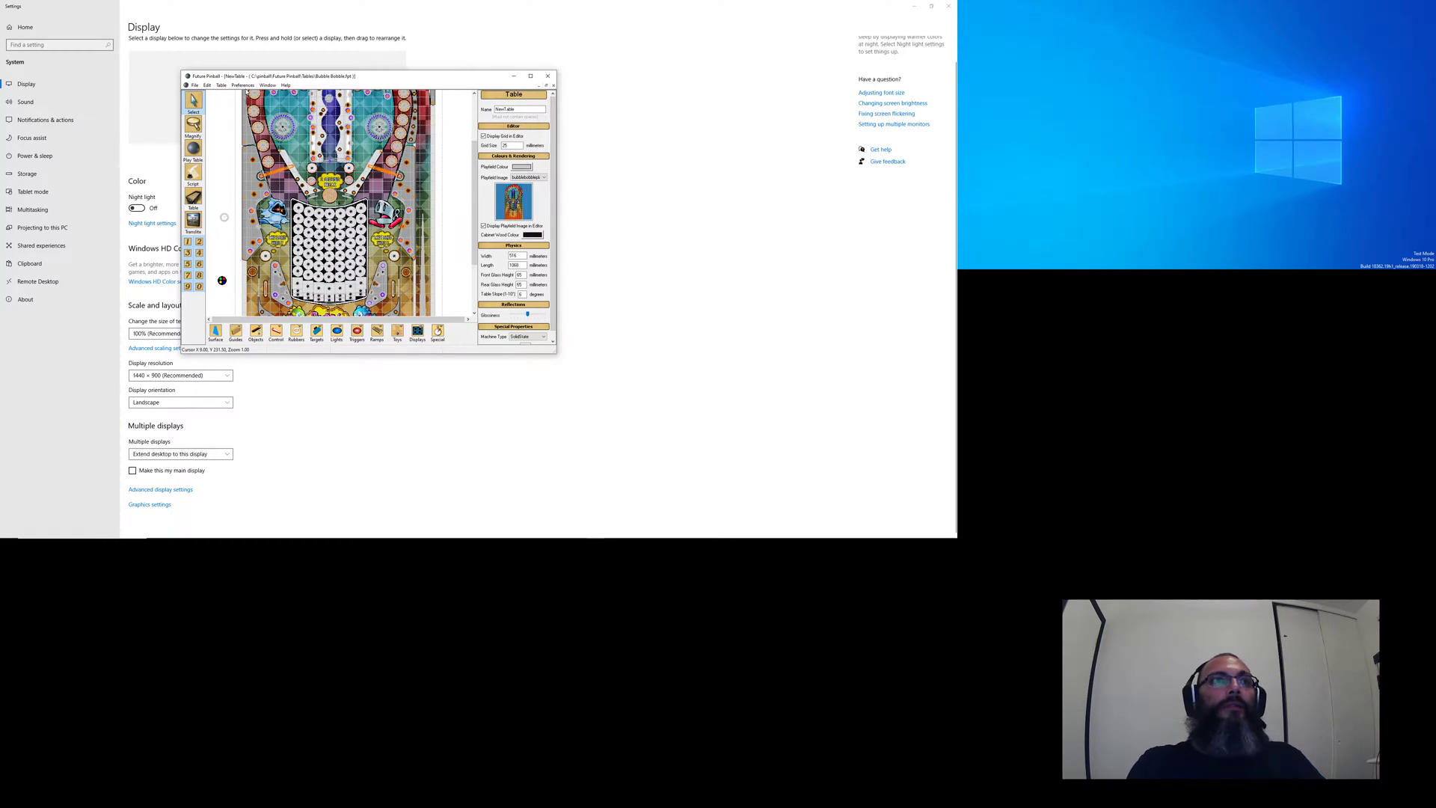
# - Switch Video/Rendering Options to the Backbox screen, then view the three-monitor layout in Windows Settings
pyautogui.click(243, 86)
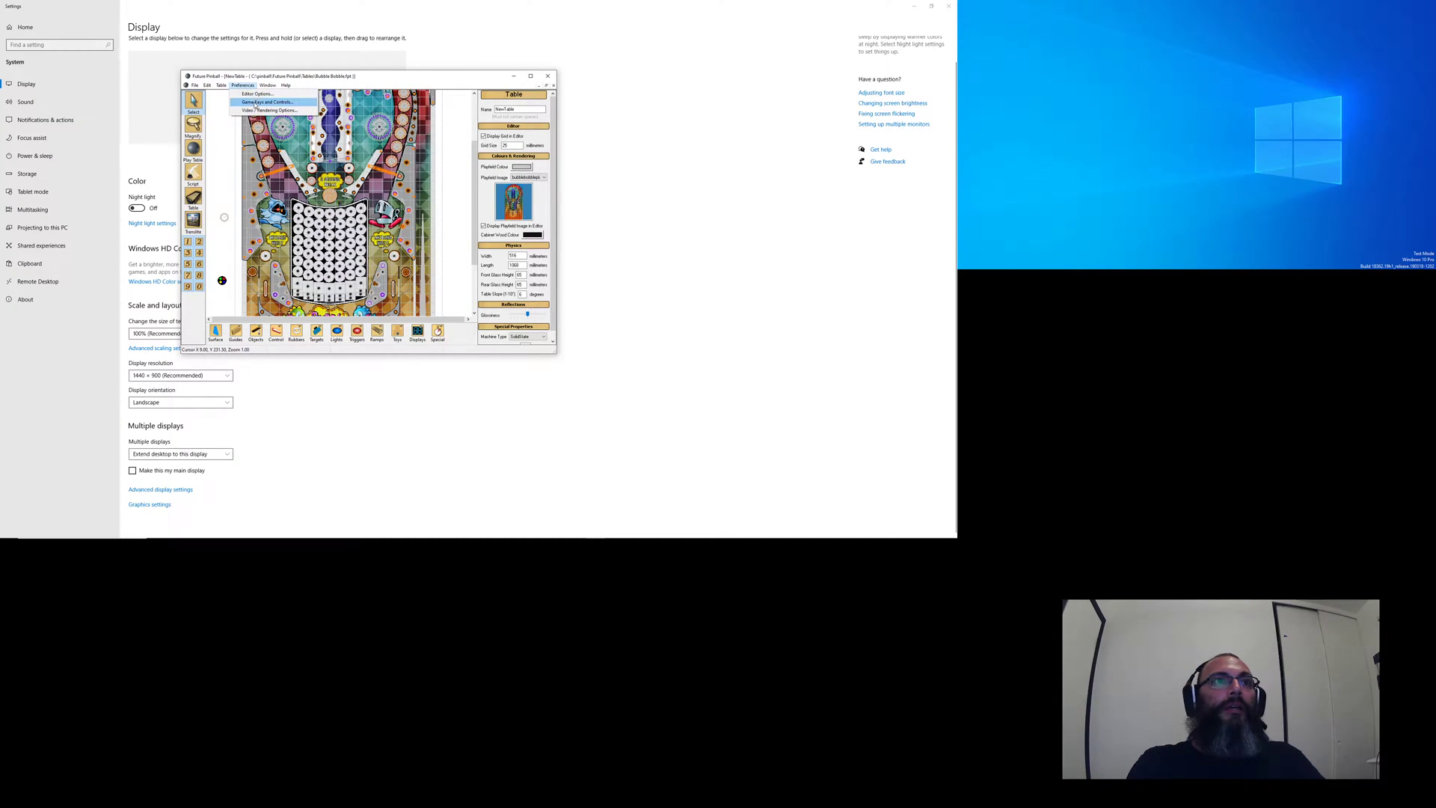
pyautogui.click(266, 110)
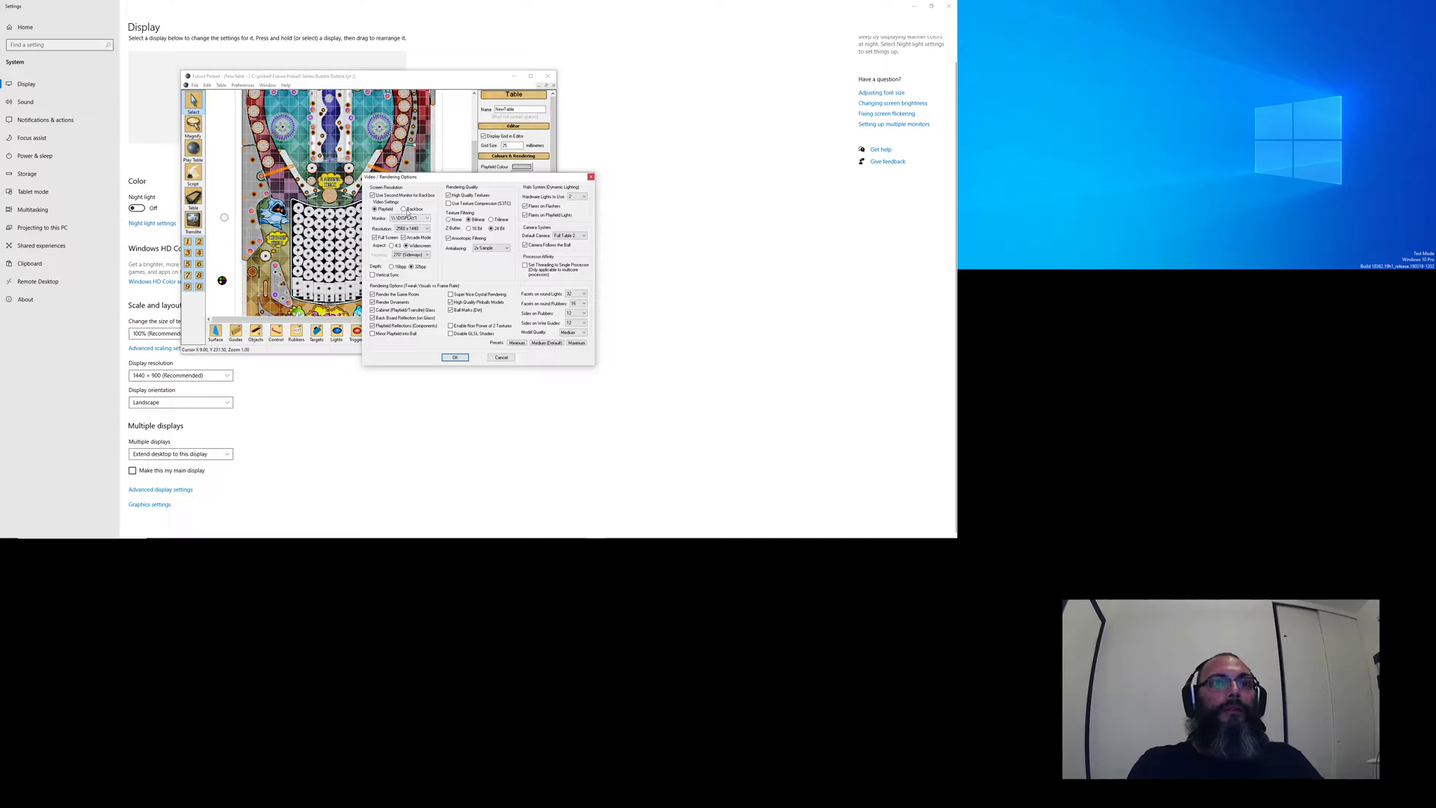
pyautogui.click(408, 211)
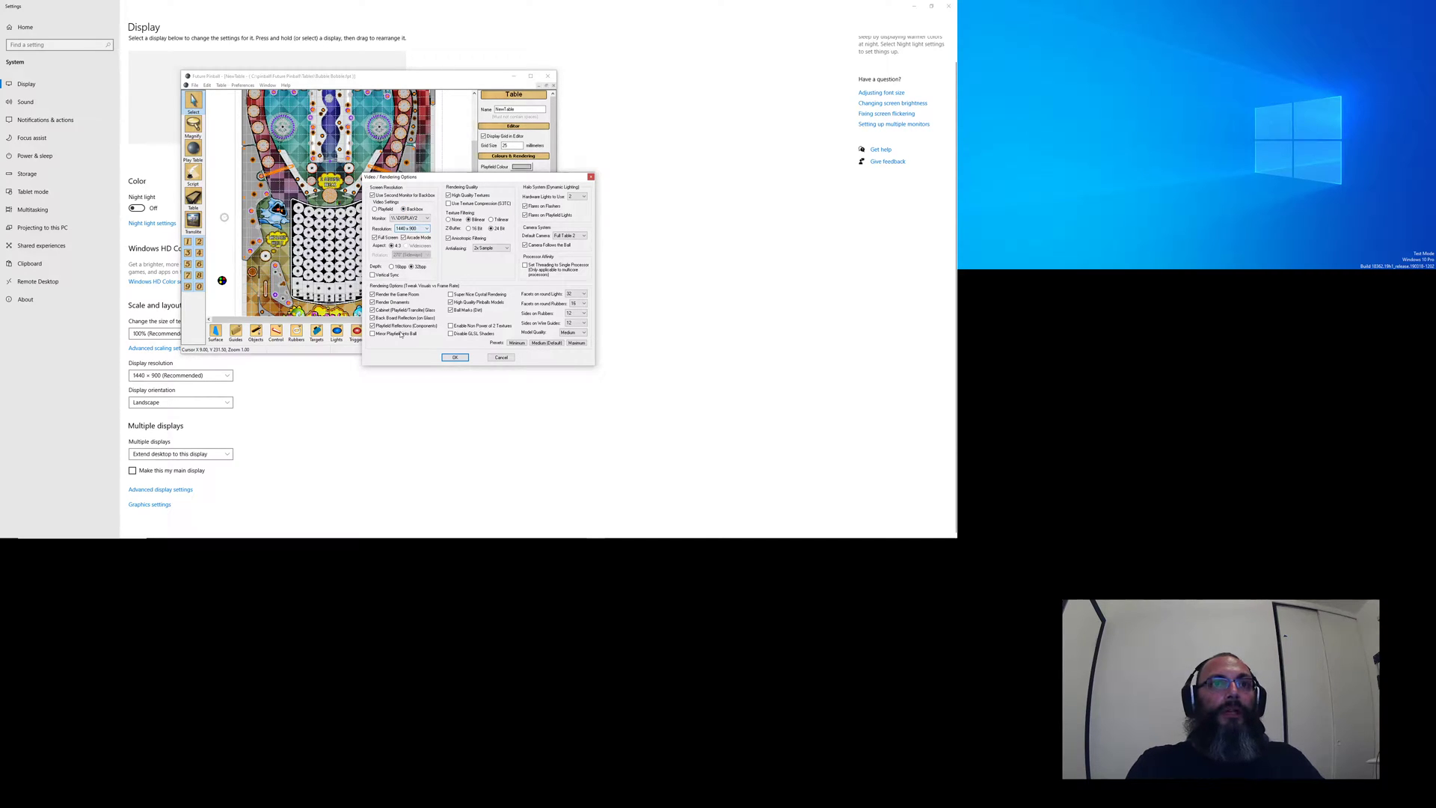
pyautogui.moveTo(386, 538)
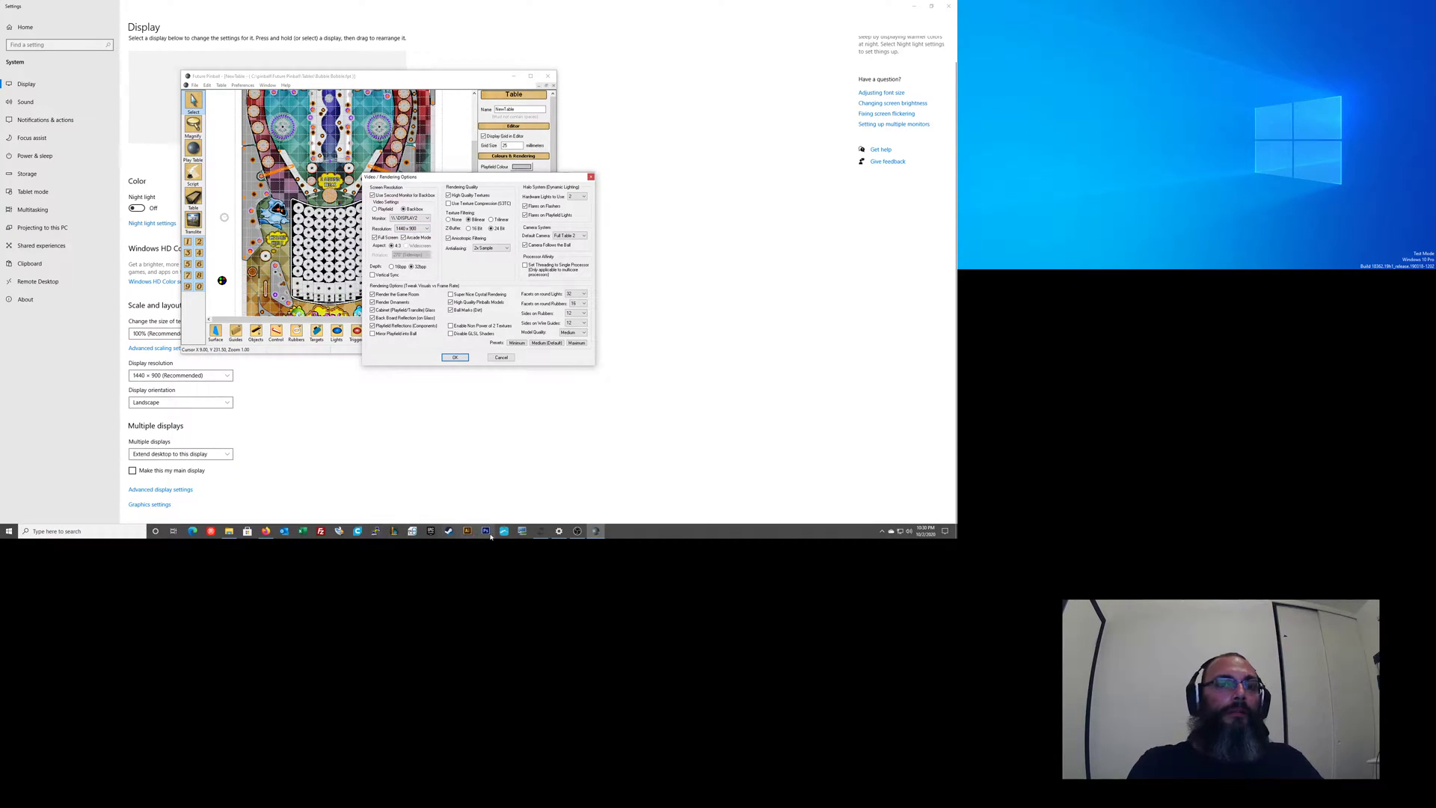
pyautogui.click(415, 433)
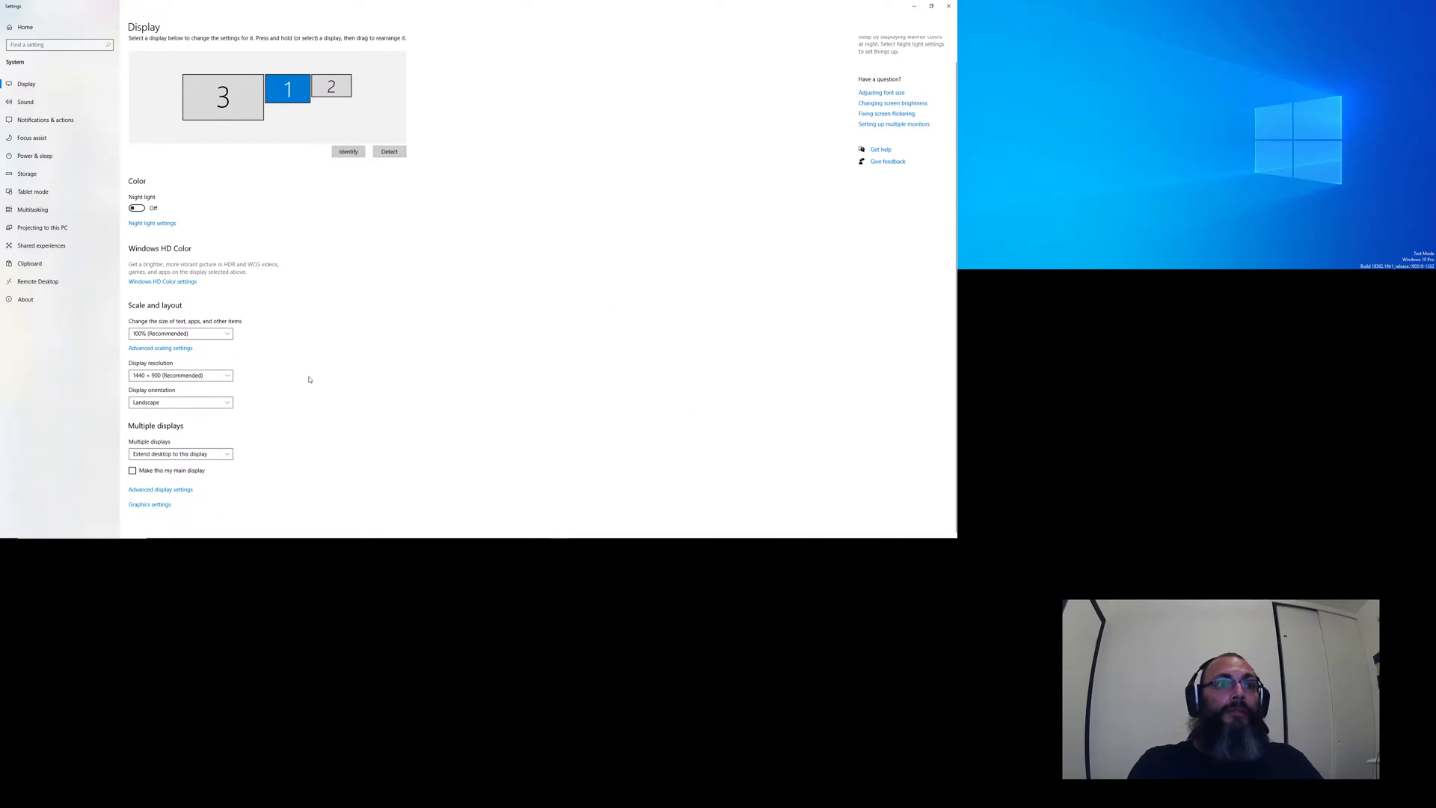
# - Return to Future Pinball, accept the backbox video settings, and start playing Bubble Bobble
pyautogui.hotkey('alt', 'Tab')
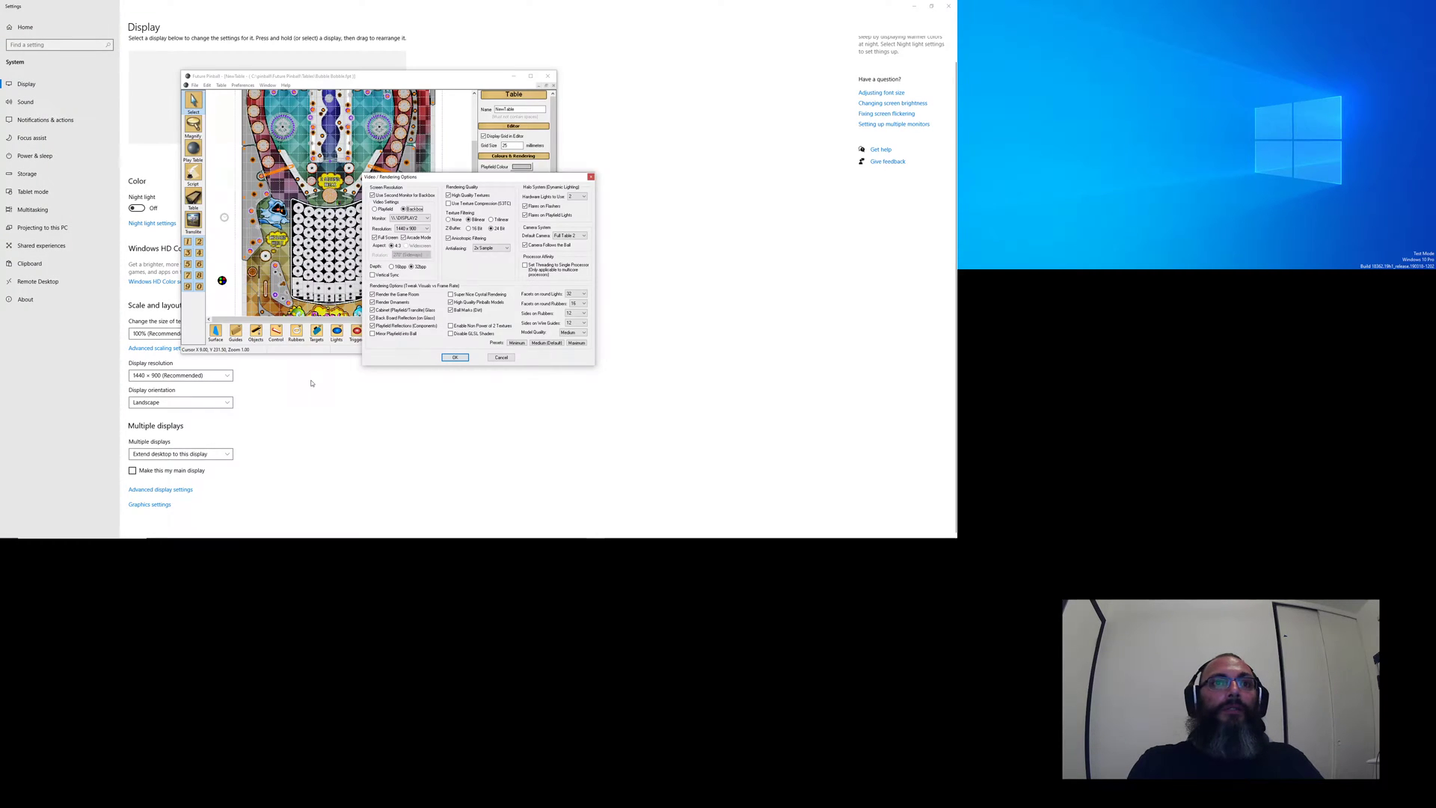
pyautogui.click(455, 357)
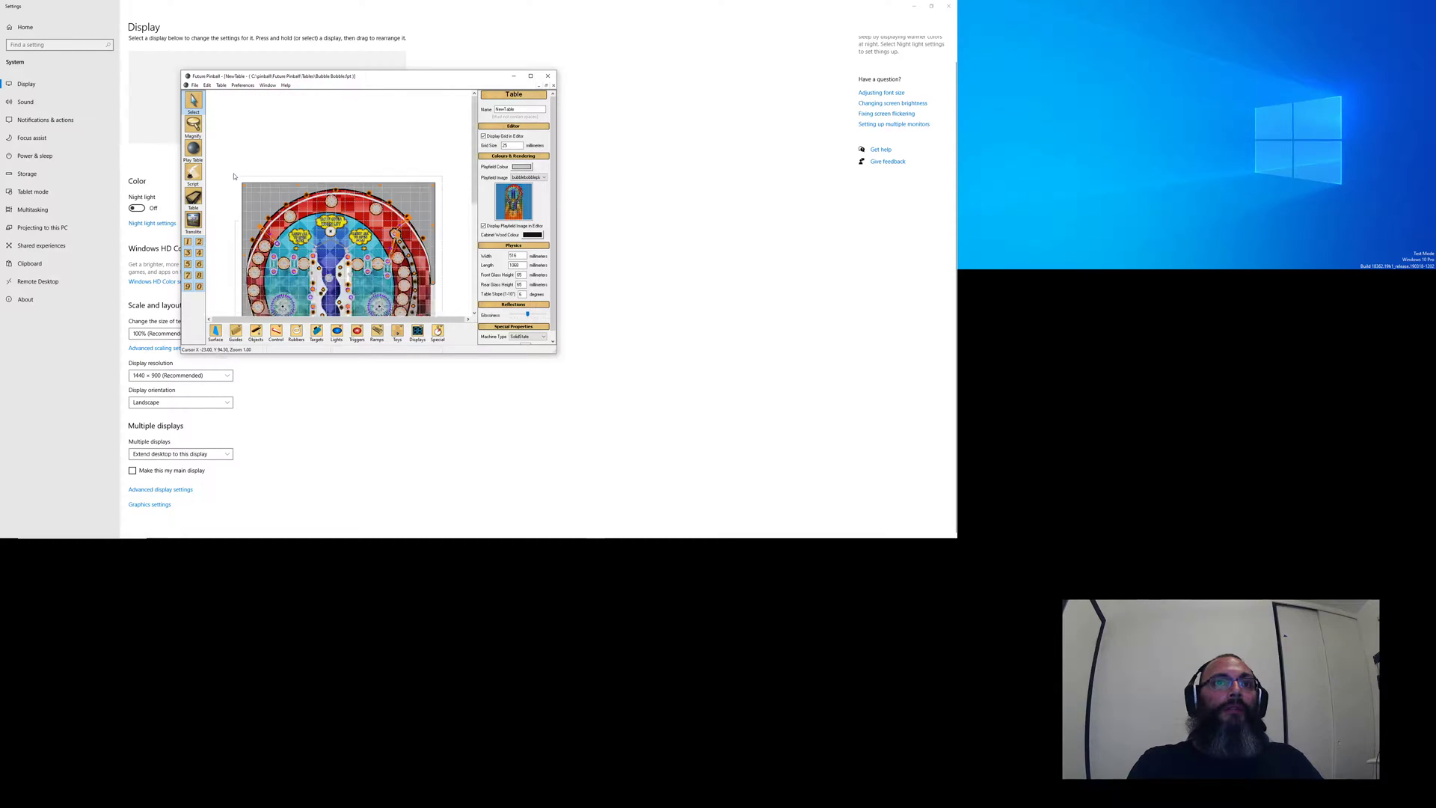
pyautogui.scroll(-3, 234, 176)
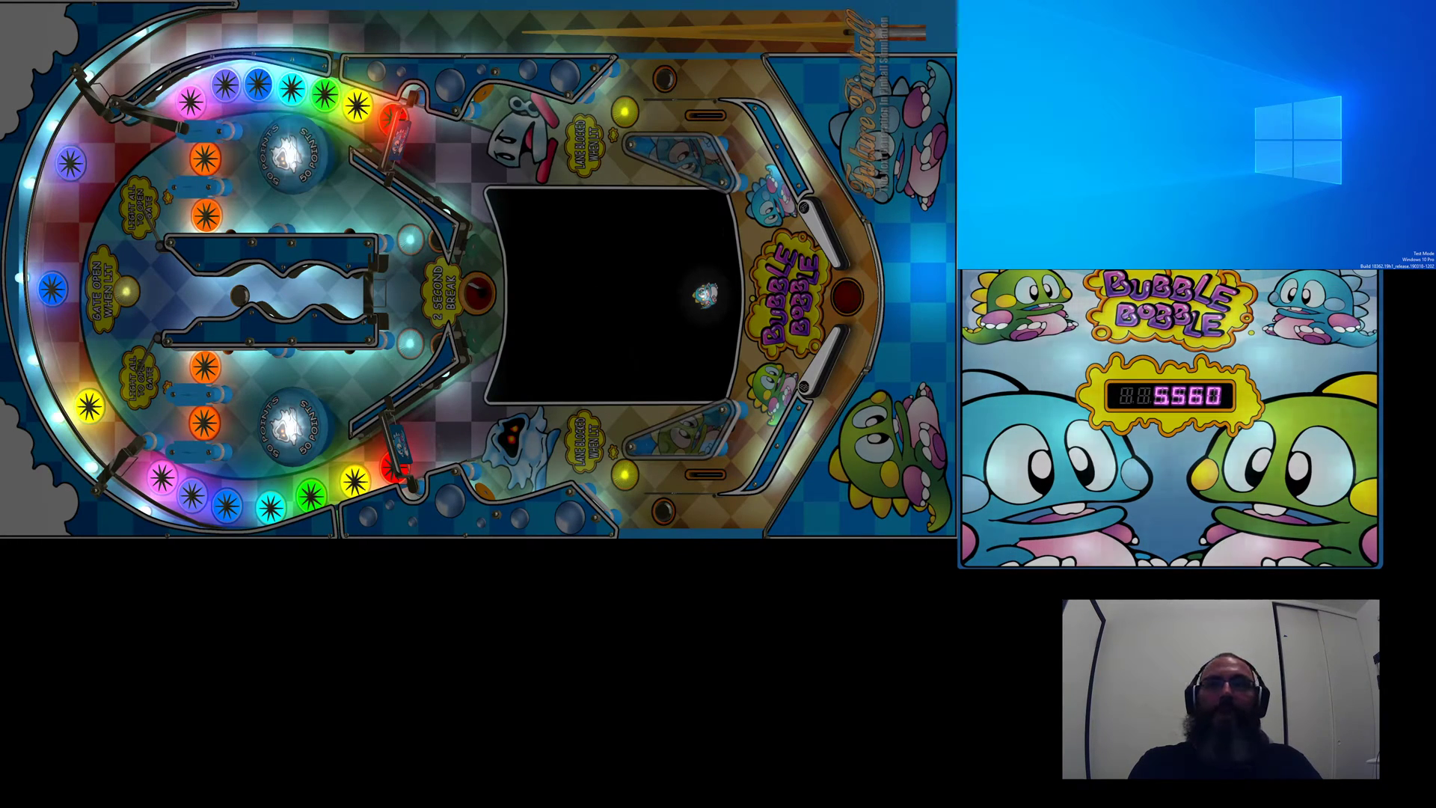
# - In the BAM overlay (Q), change Table & Lighting > Backbox Mode to Backglass stretch
pyautogui.press('q')
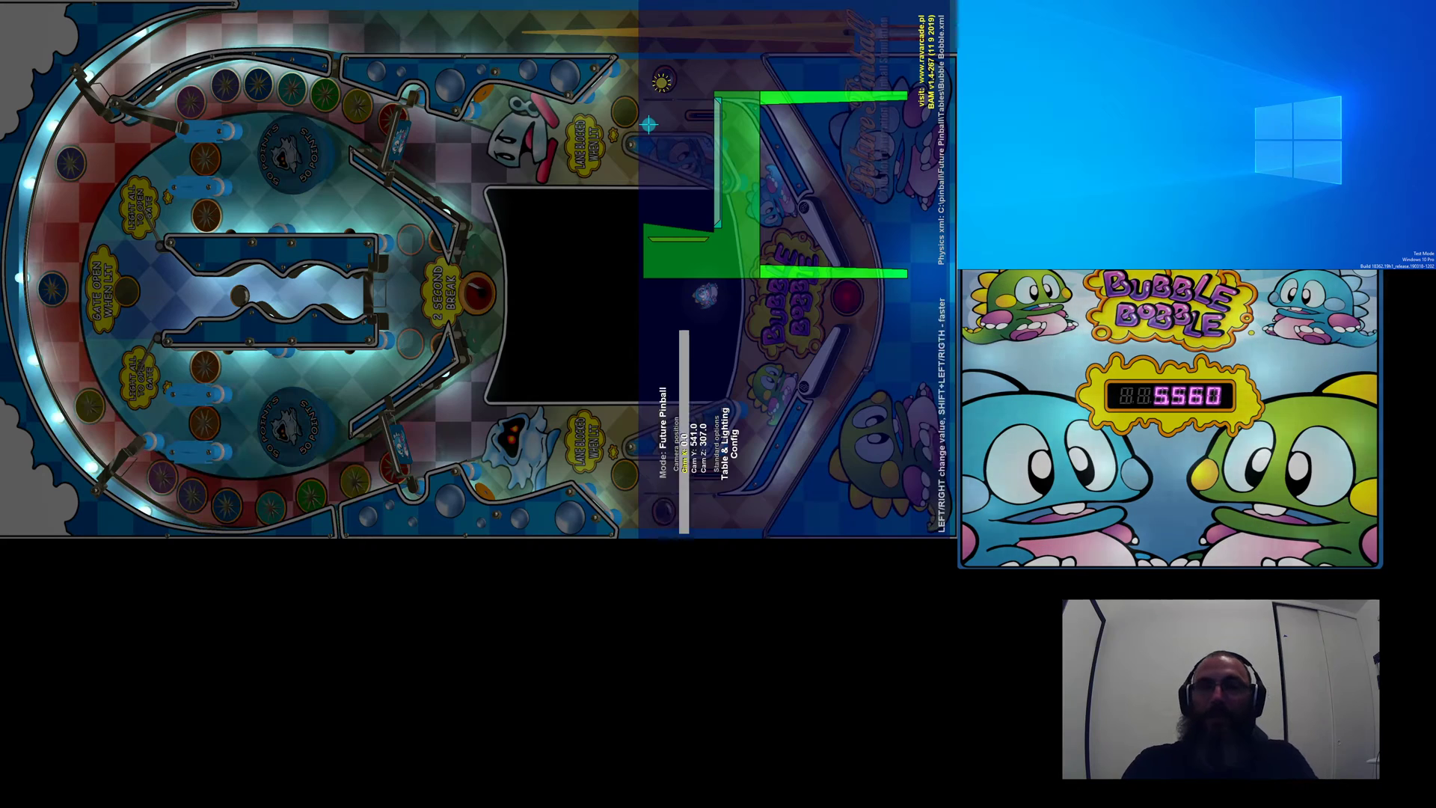
pyautogui.press('Down')
pyautogui.press('Down')
pyautogui.press('Down')
pyautogui.press('Return')
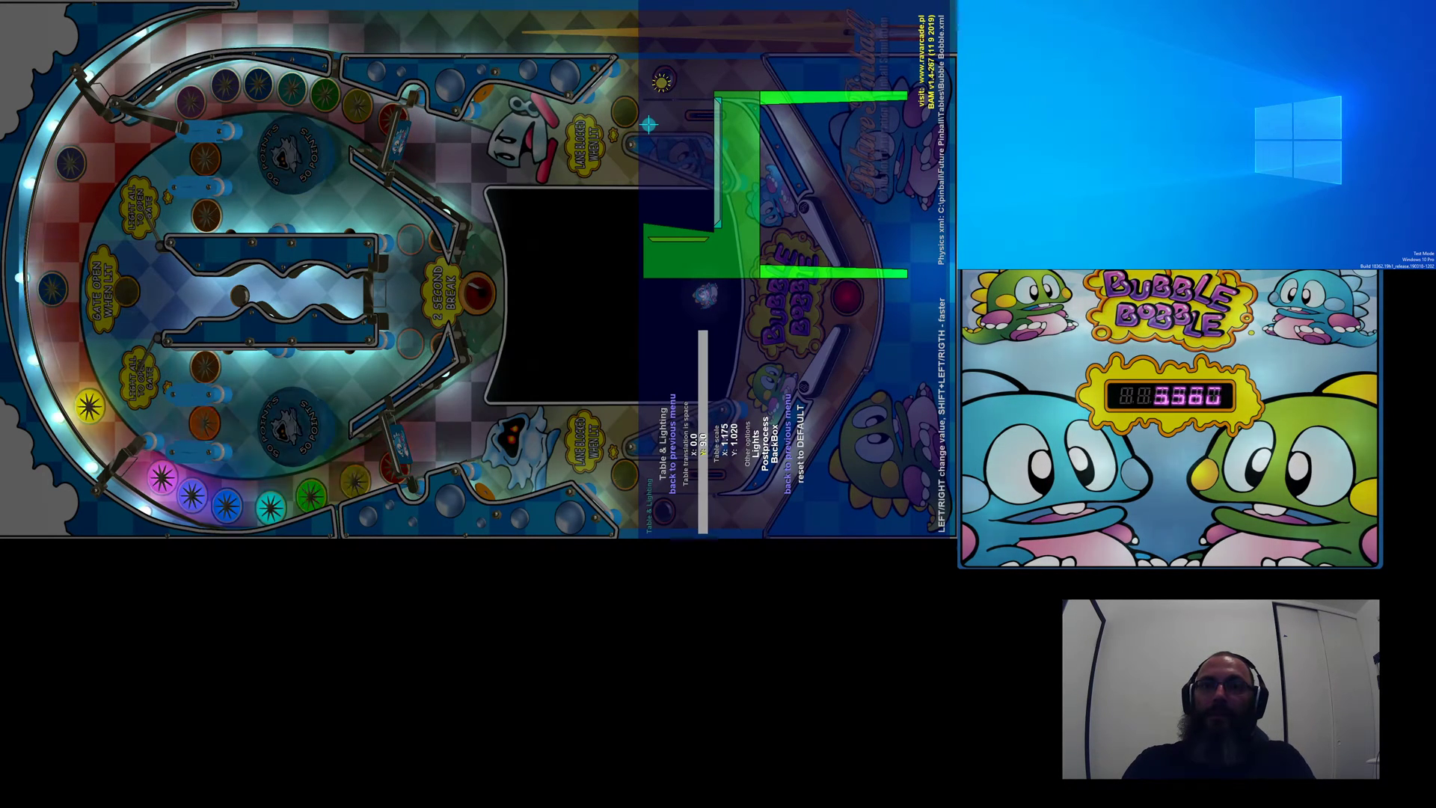
pyautogui.press('Down')
pyautogui.press('Down')
pyautogui.press('Down')
pyautogui.press('Down')
pyautogui.press('Down')
pyautogui.press('Return')
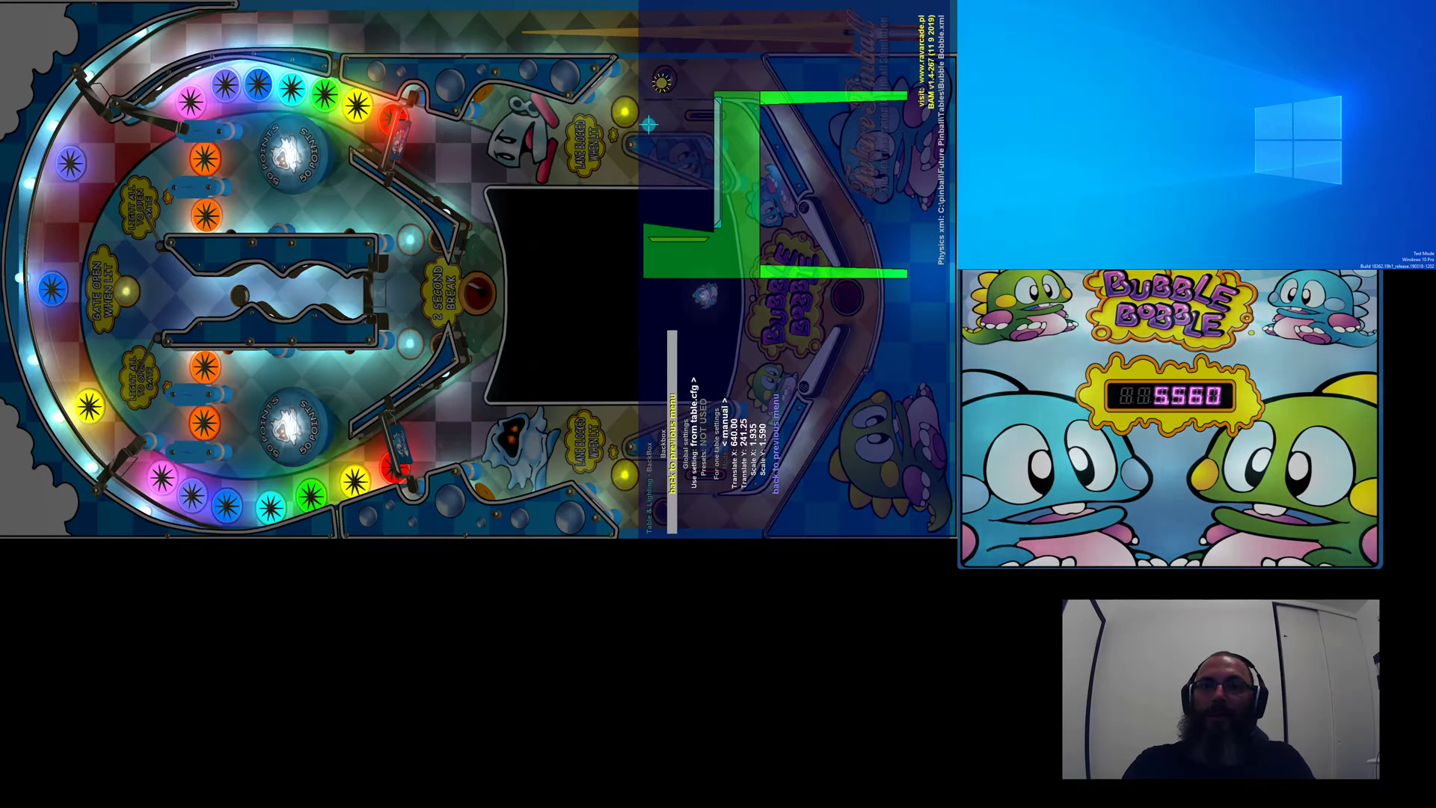
pyautogui.press('Down')
pyautogui.press('Down')
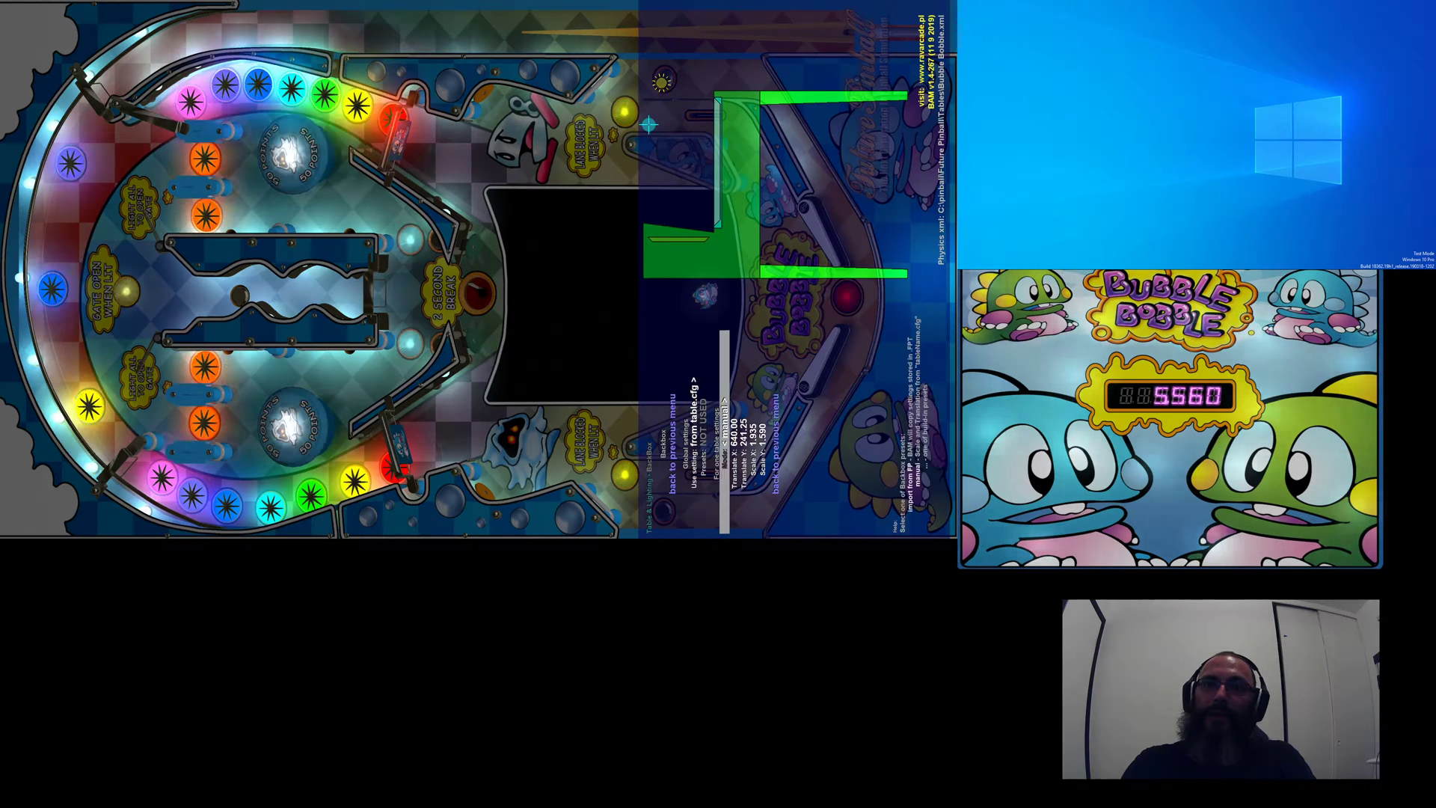
pyautogui.press('Right')
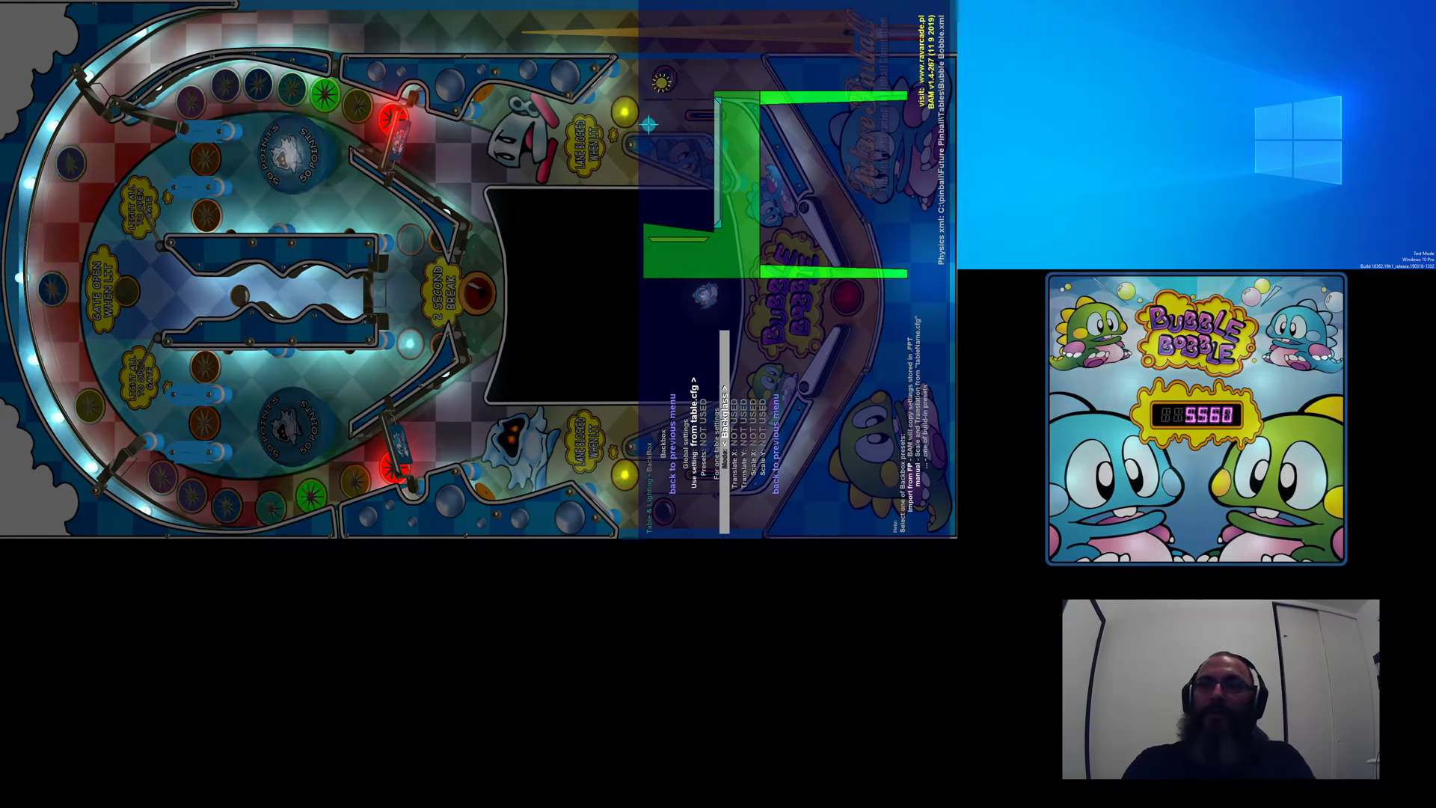
pyautogui.press('Right')
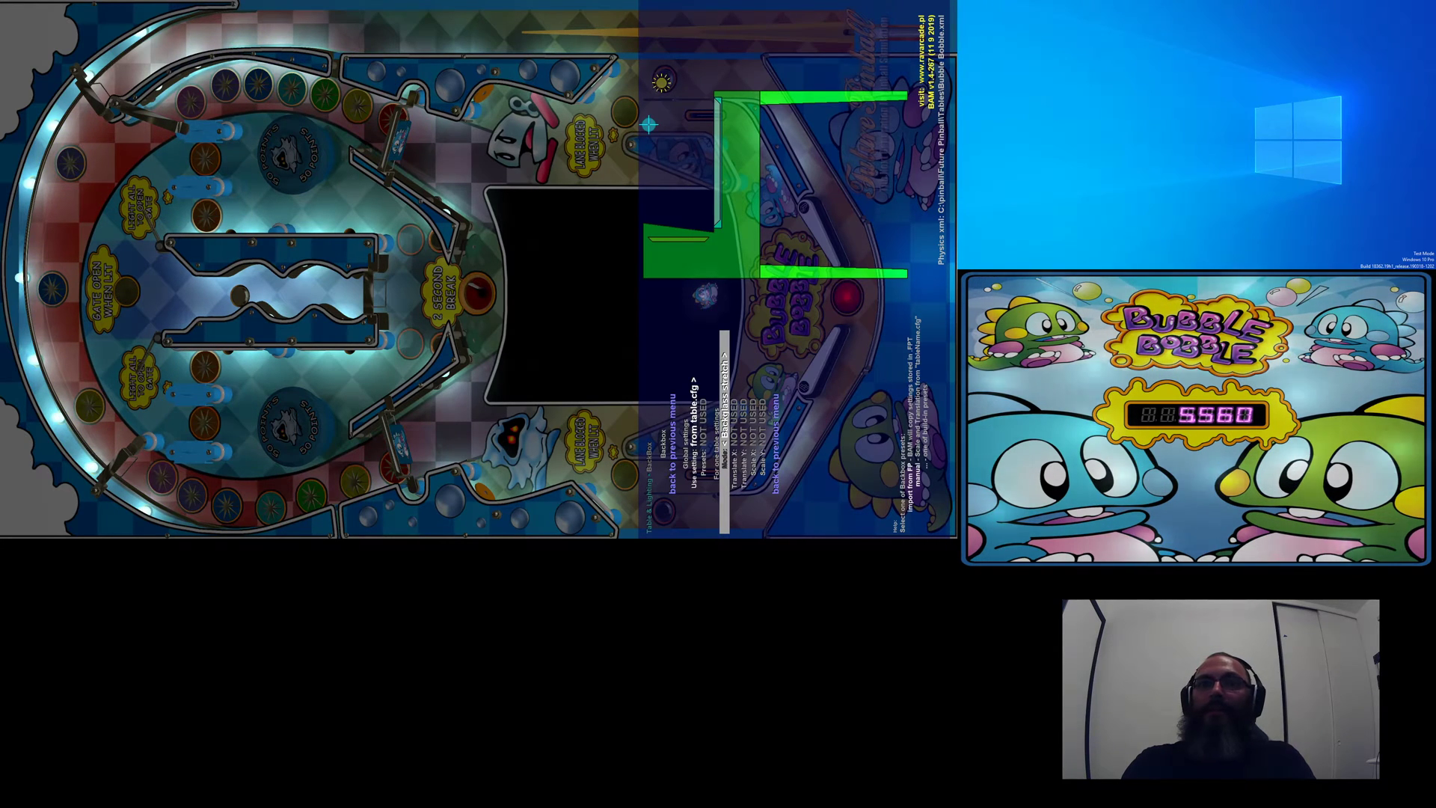
pyautogui.press('Up')
pyautogui.press('Up')
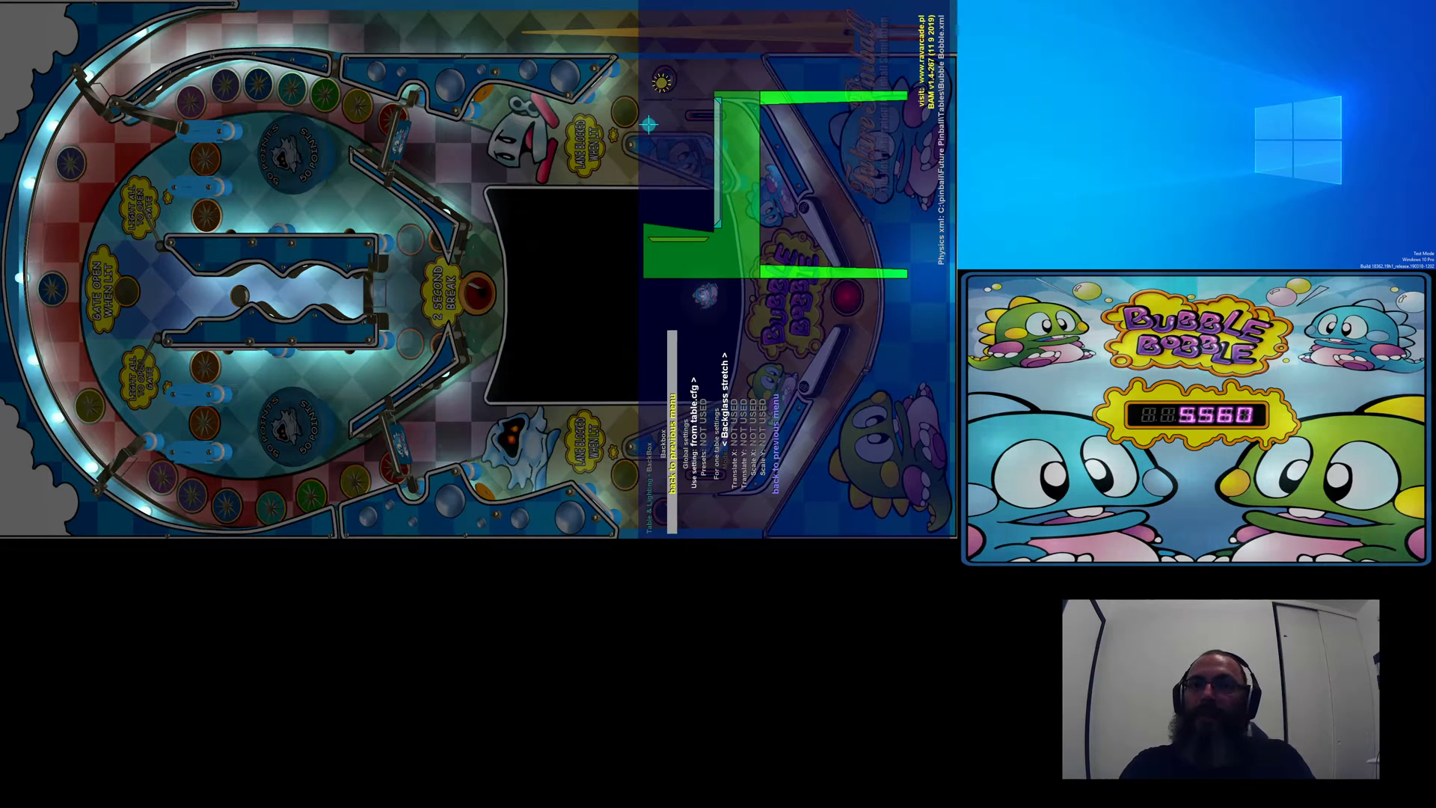
# - Back out of the Backbox menu to Configuration and choose Save as default
pyautogui.press('Return')
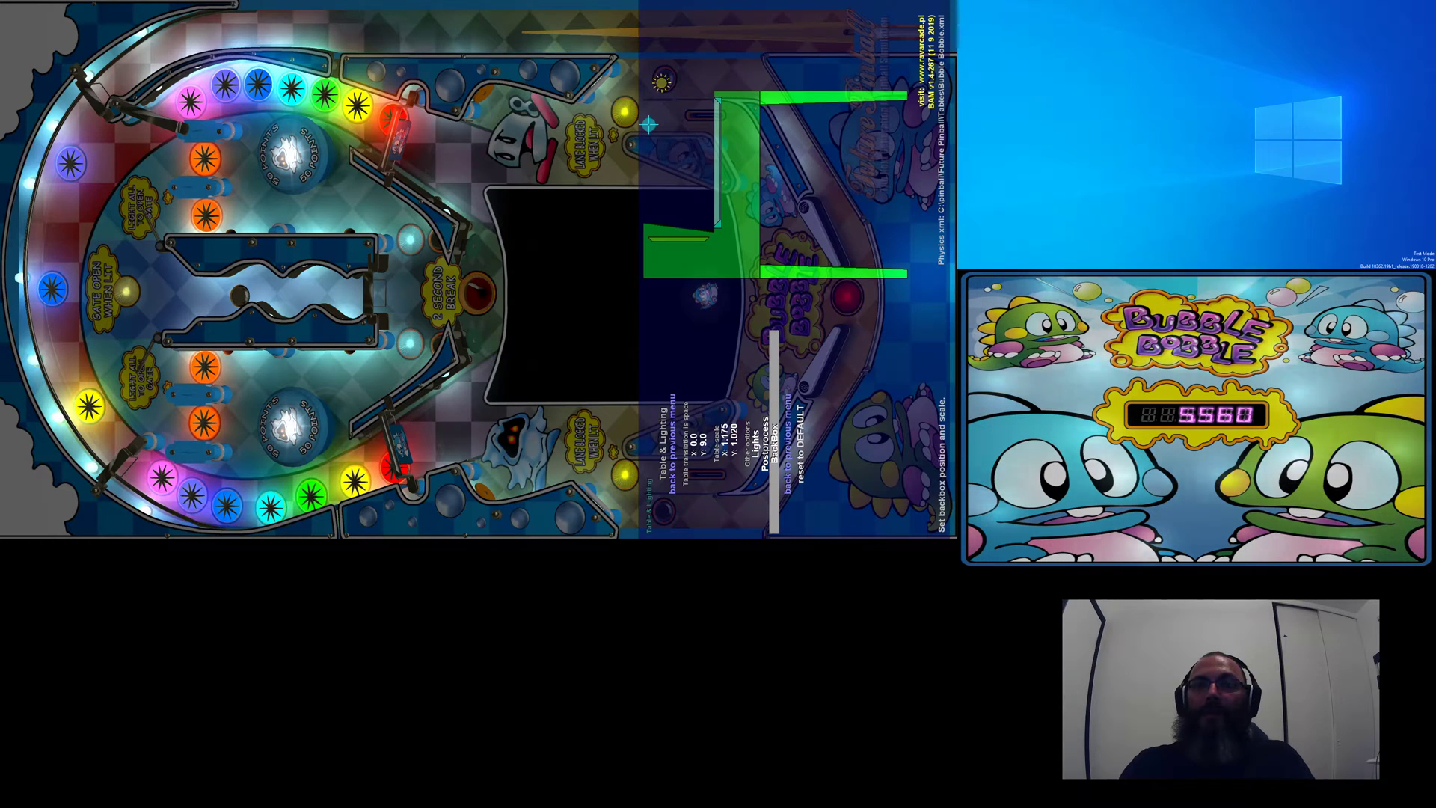
pyautogui.press('Up')
pyautogui.press('Up')
pyautogui.press('Up')
pyautogui.press('Up')
pyautogui.press('Up')
pyautogui.press('Up')
pyautogui.press('Up')
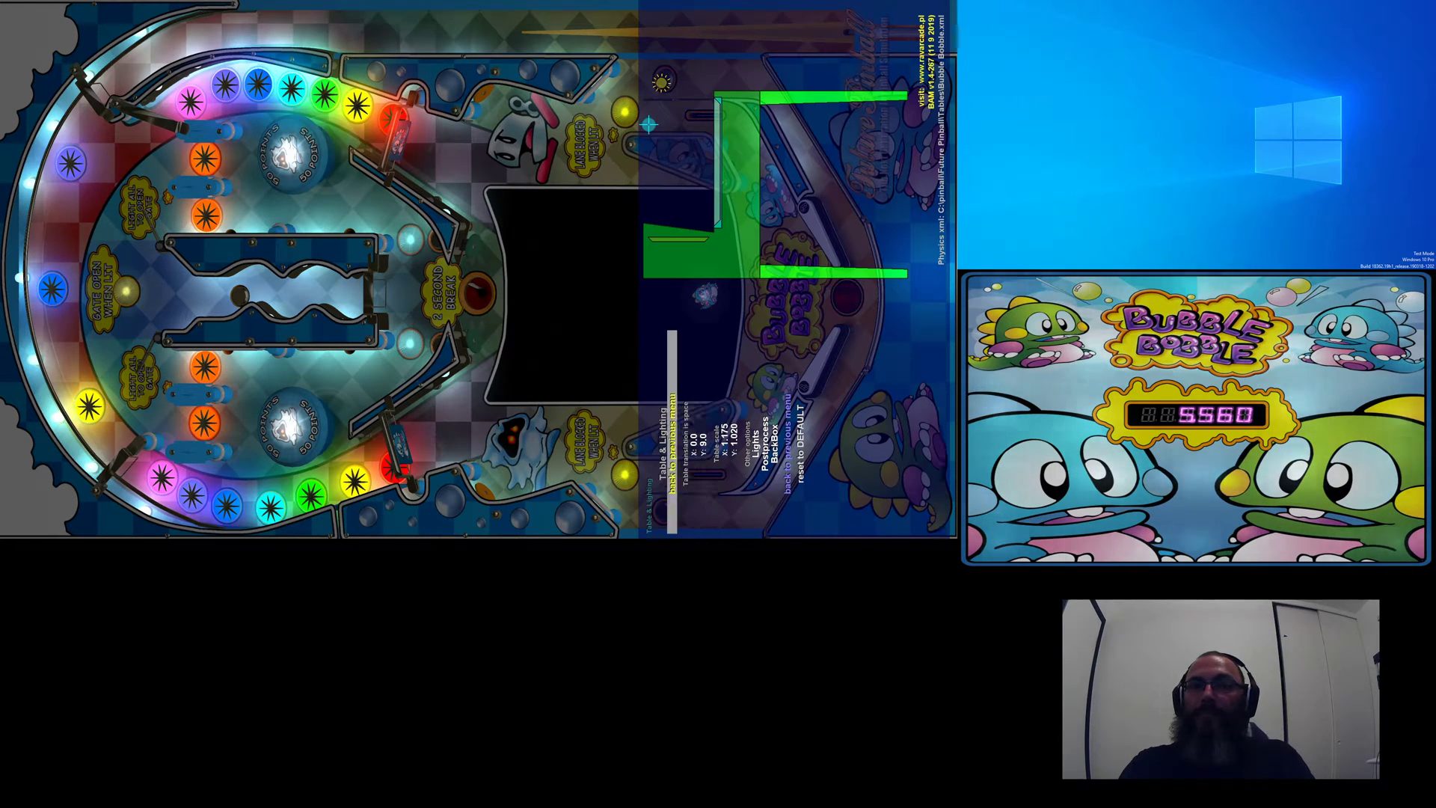
pyautogui.press('Return')
pyautogui.press('Down')
pyautogui.press('Down')
pyautogui.press('Down')
pyautogui.press('Down')
pyautogui.press('Down')
pyautogui.press('Down')
pyautogui.press('Down')
pyautogui.press('Down')
pyautogui.press('Down')
pyautogui.press('Down')
pyautogui.press('Down')
pyautogui.press('Down')
pyautogui.press('Down')
pyautogui.press('Down')
pyautogui.press('Down')
pyautogui.press('Down')
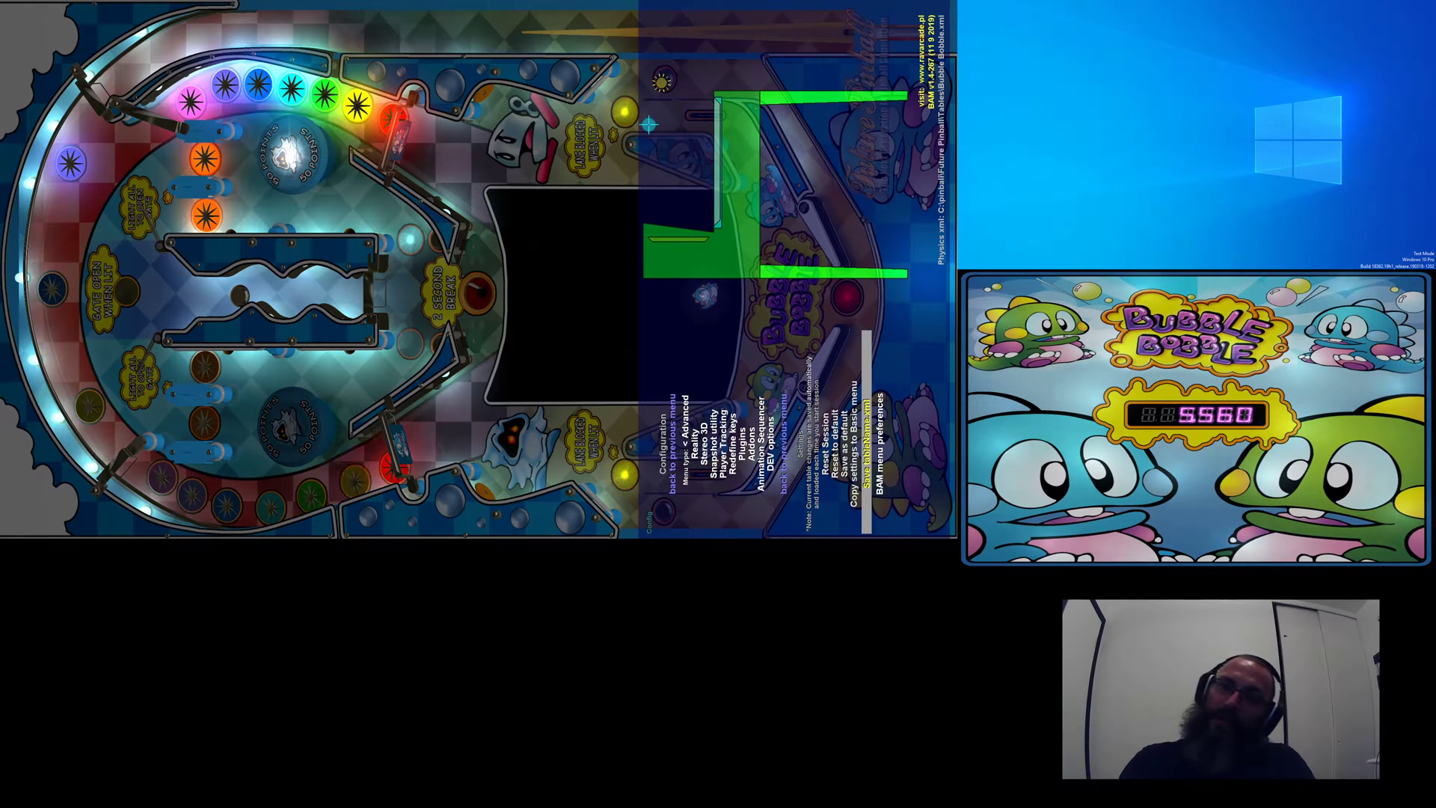
pyautogui.press('Up')
pyautogui.press('Up')
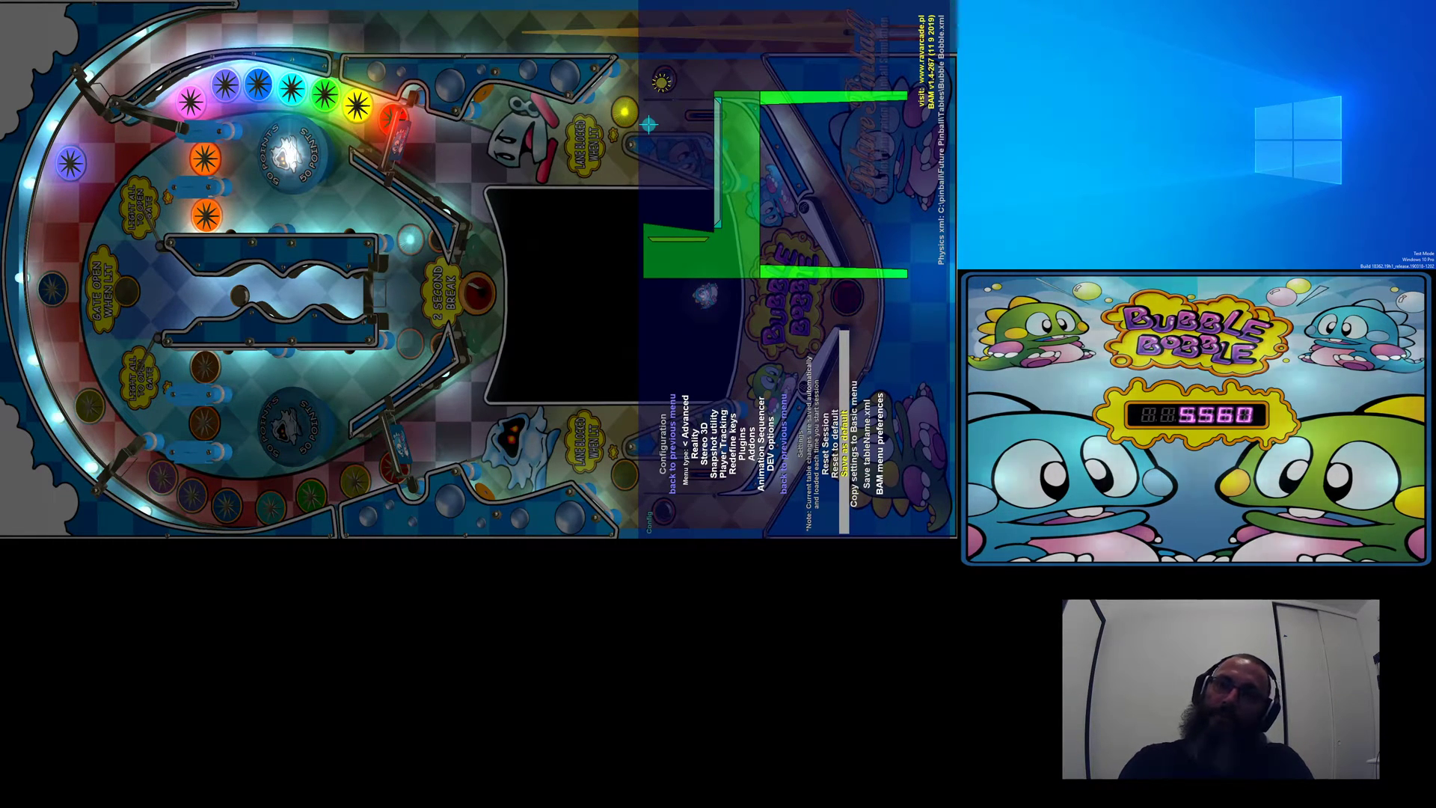
pyautogui.press('Return')
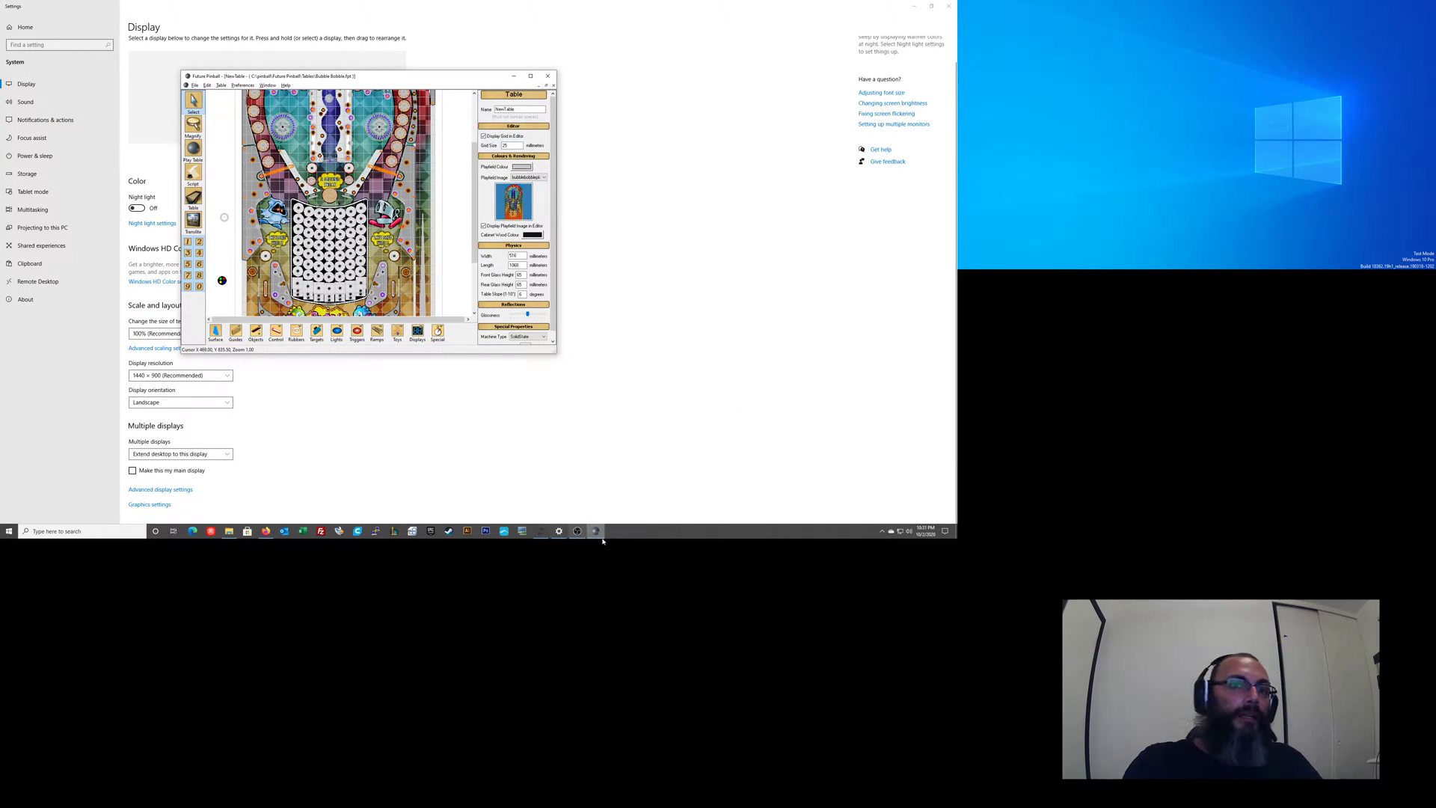
# - Close the Future Pinball editor window and return to the BAM folder in File Explorer
pyautogui.click(596, 532)
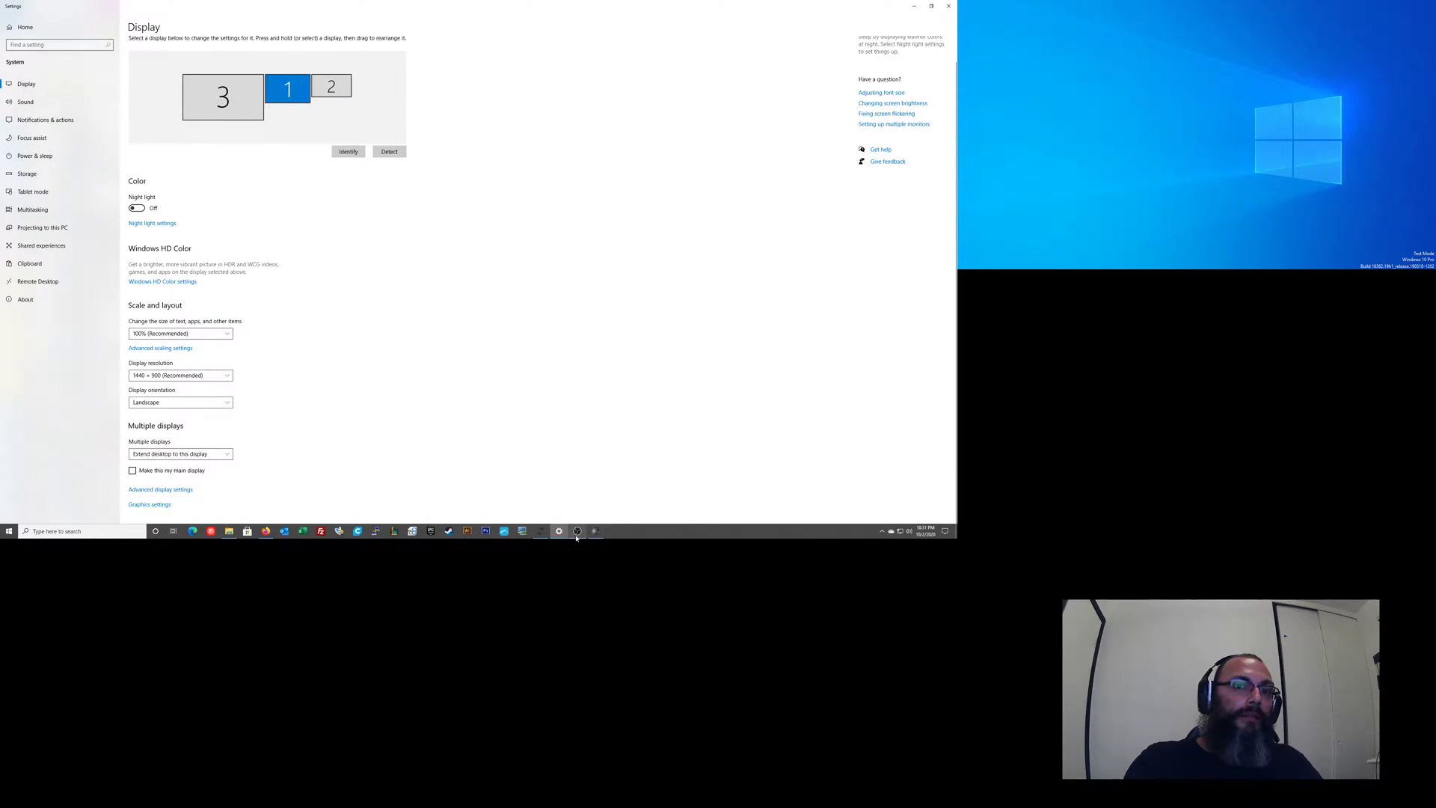
pyautogui.hotkey('alt', 'Tab')
pyautogui.click(548, 76)
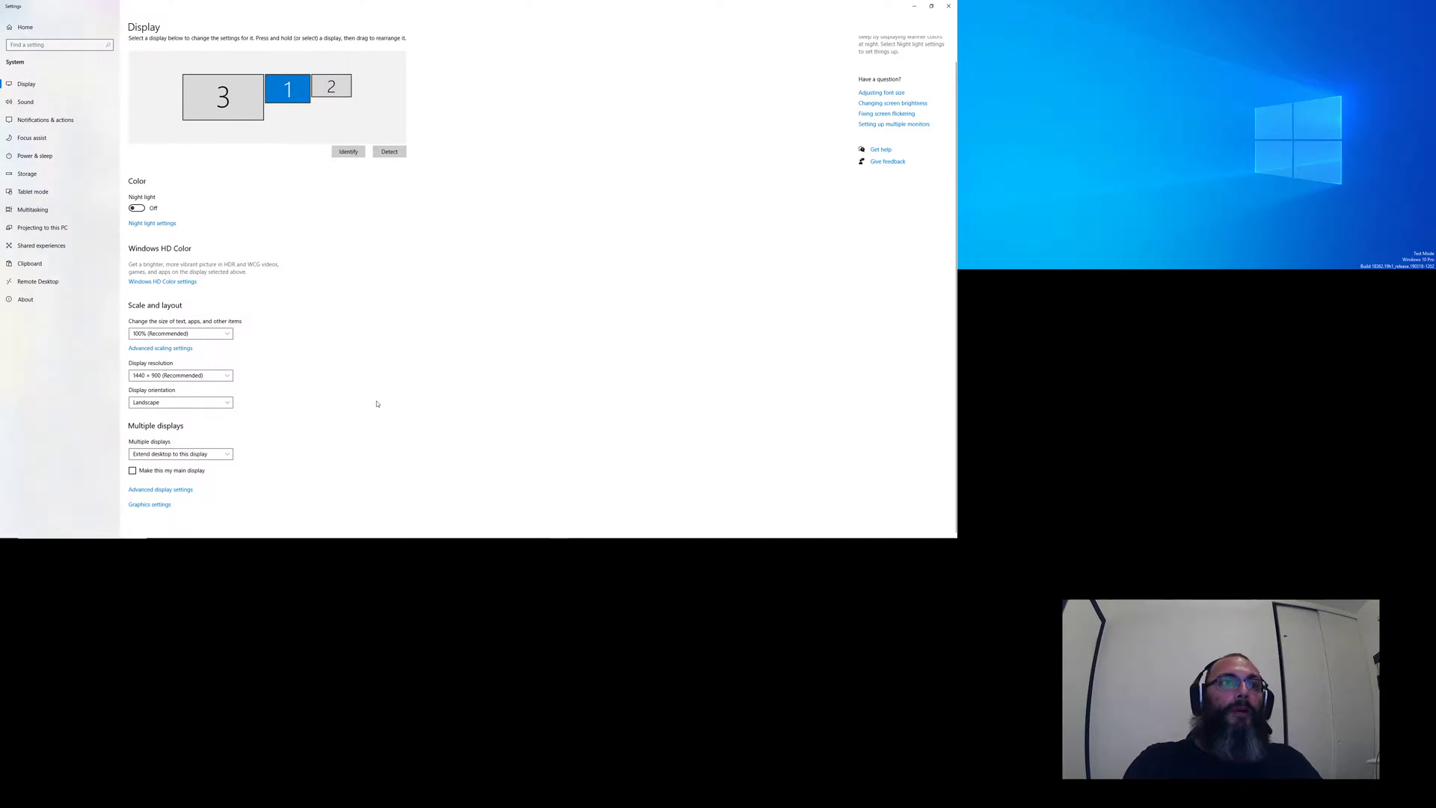
pyautogui.hotkey('alt', 'Tab')
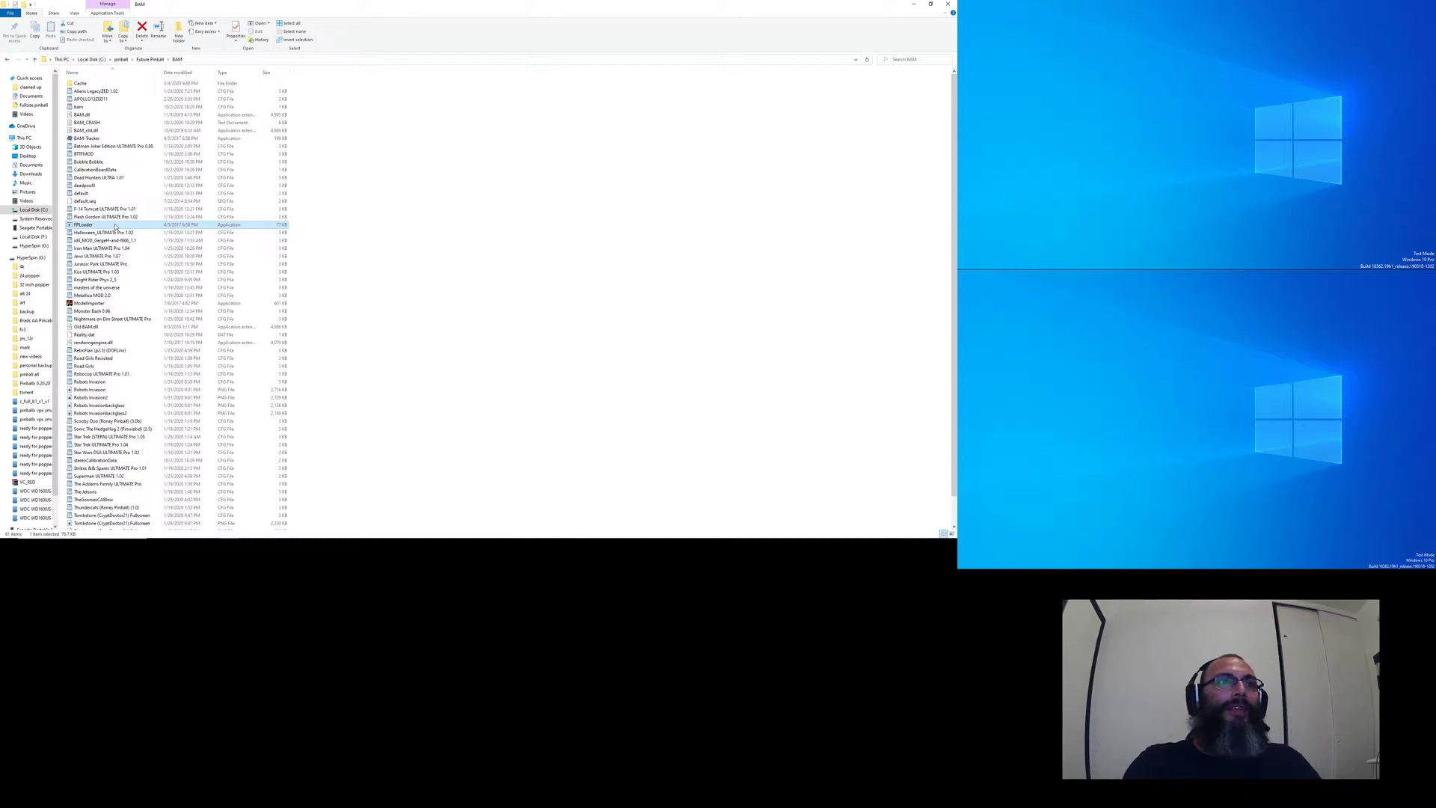
# - In the BAM folder, select the CFG files from Aliens LegacyZED 1.02 to Xenon, excluding default
pyautogui.click(358, 240)
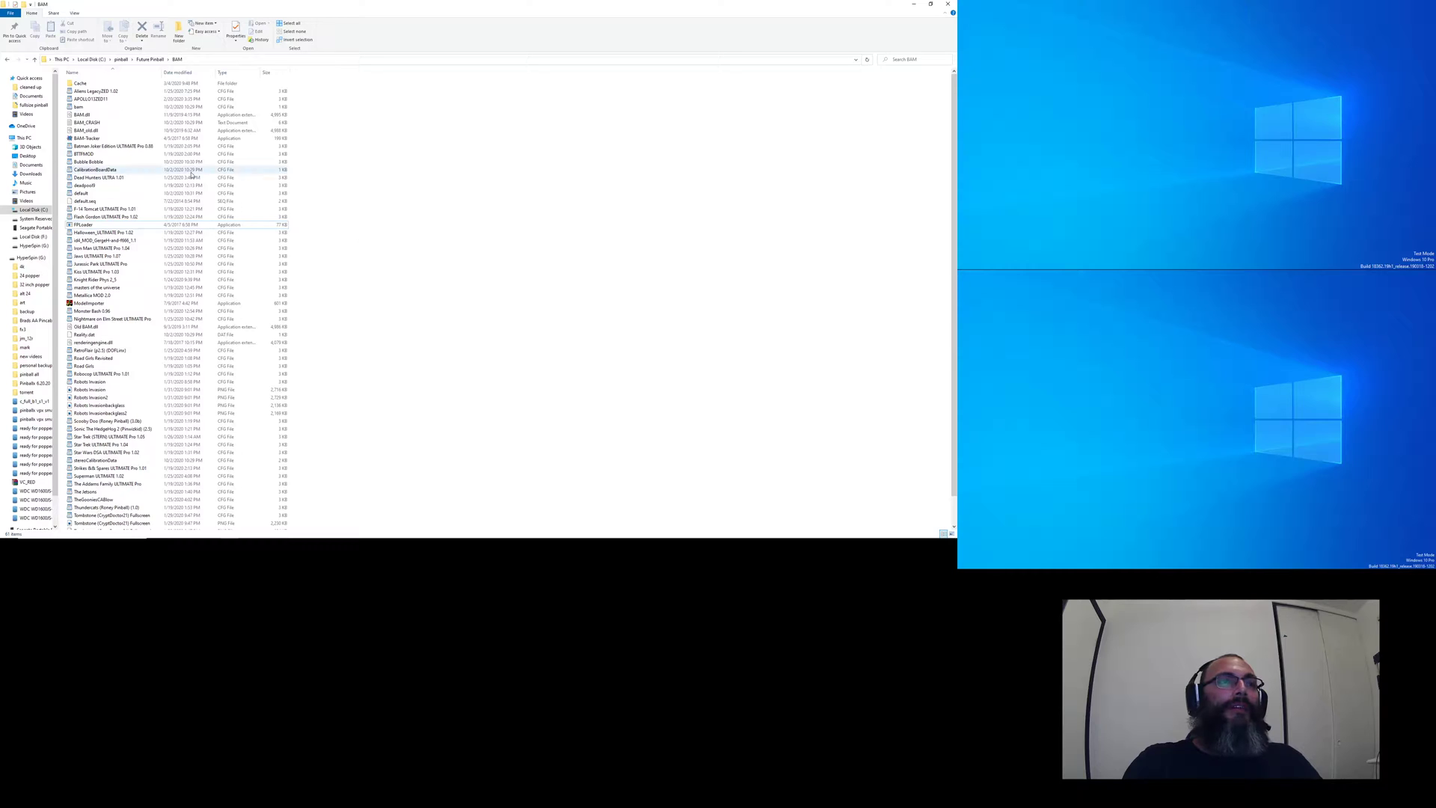
pyautogui.click(149, 59)
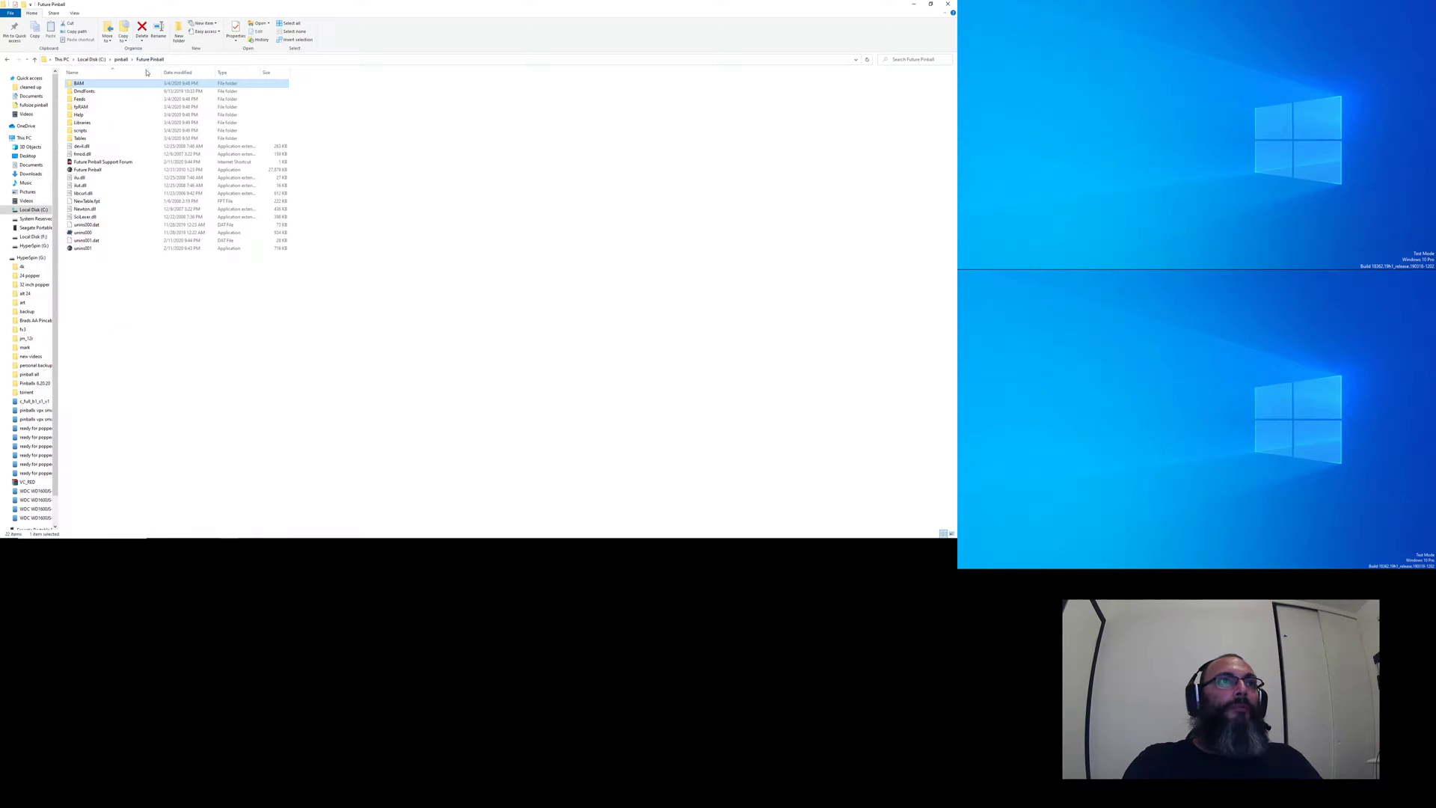
pyautogui.doubleClick(88, 84)
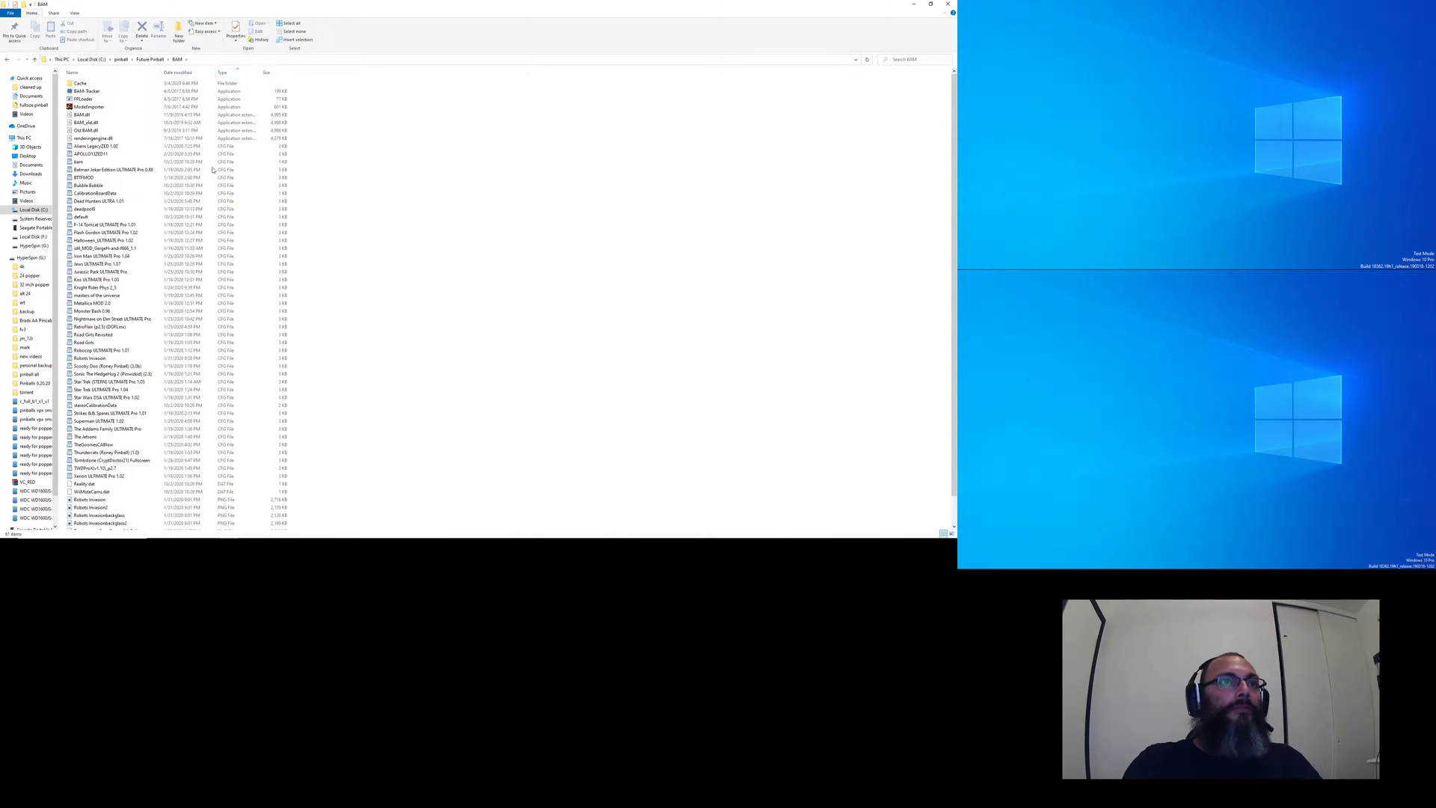
pyautogui.click(221, 150)
pyautogui.scroll(-2, 221, 150)
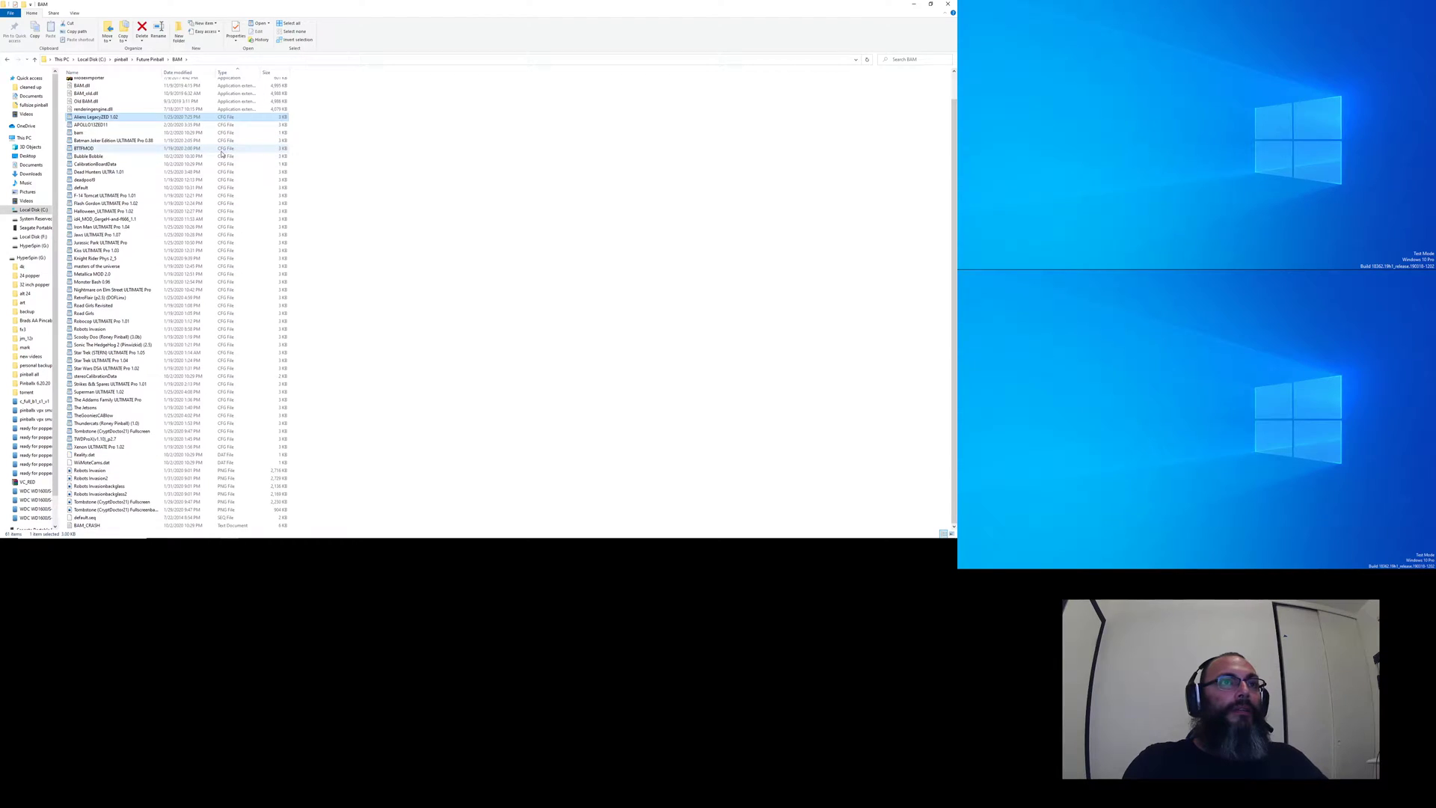
pyautogui.keyDown('shift'); pyautogui.click(213, 447); pyautogui.keyUp('shift')
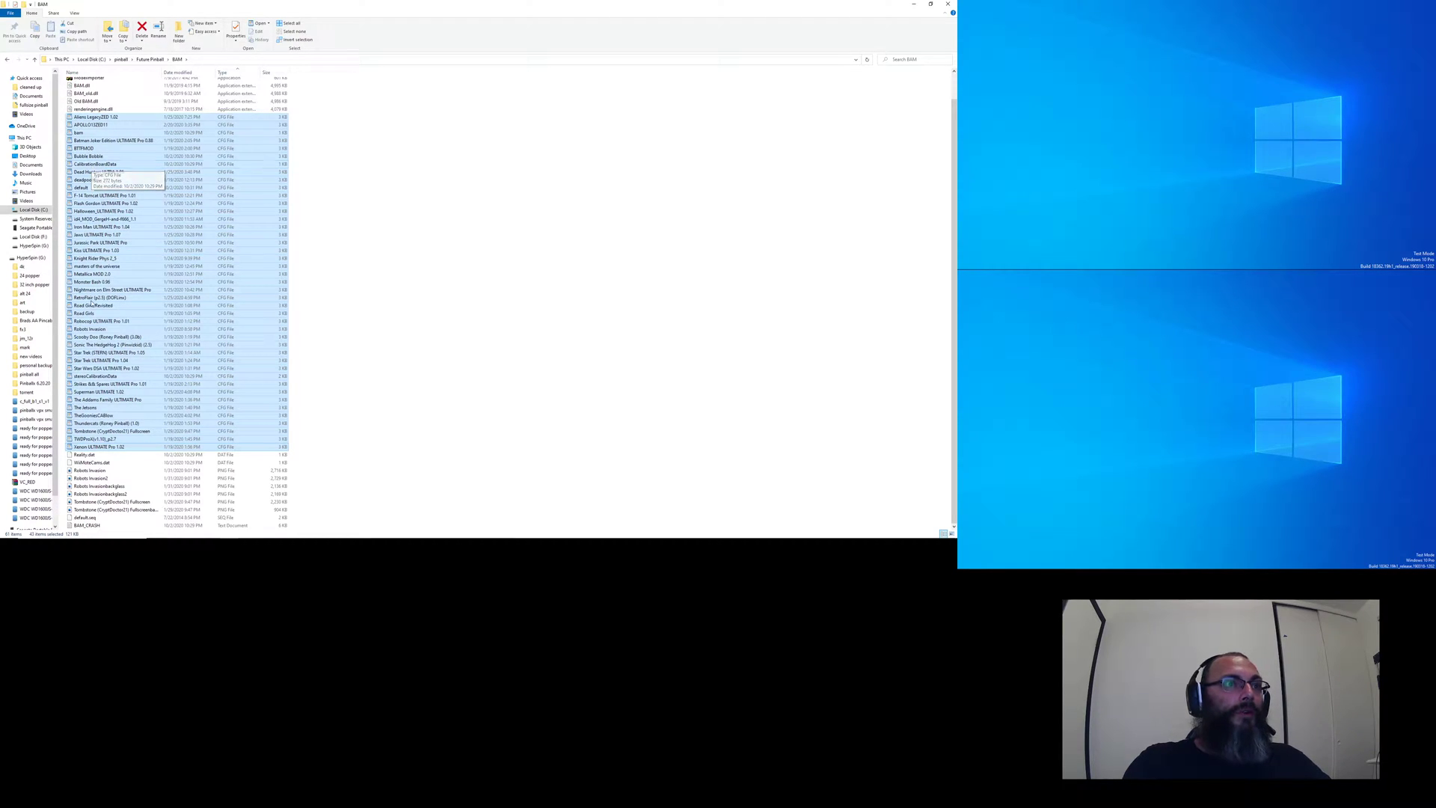
pyautogui.keyDown('ctrl'); pyautogui.click(84, 189); pyautogui.keyUp('ctrl')
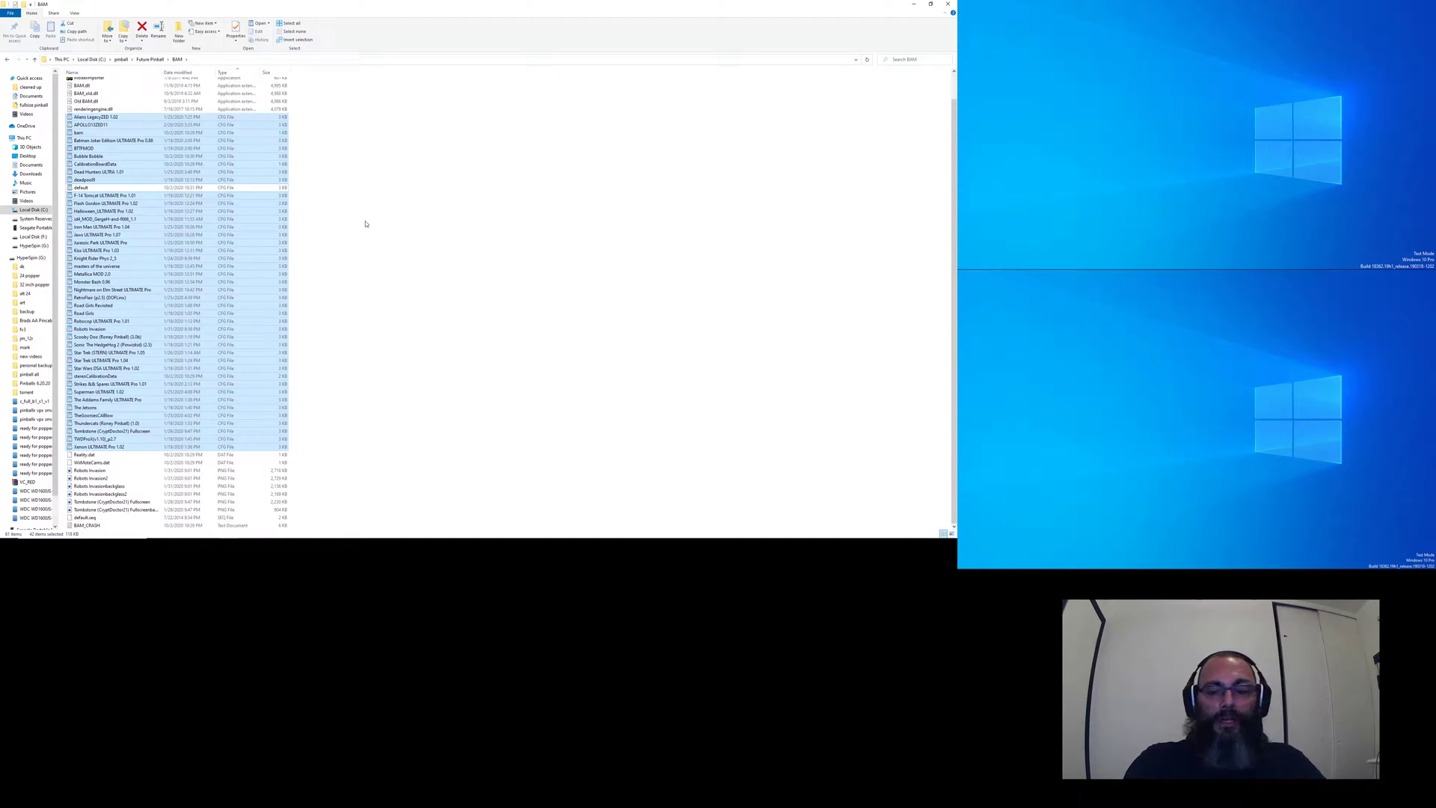
# - Delete the 42 selected CFG files and relaunch Future Pinball through FPLoader
pyautogui.press('Delete')
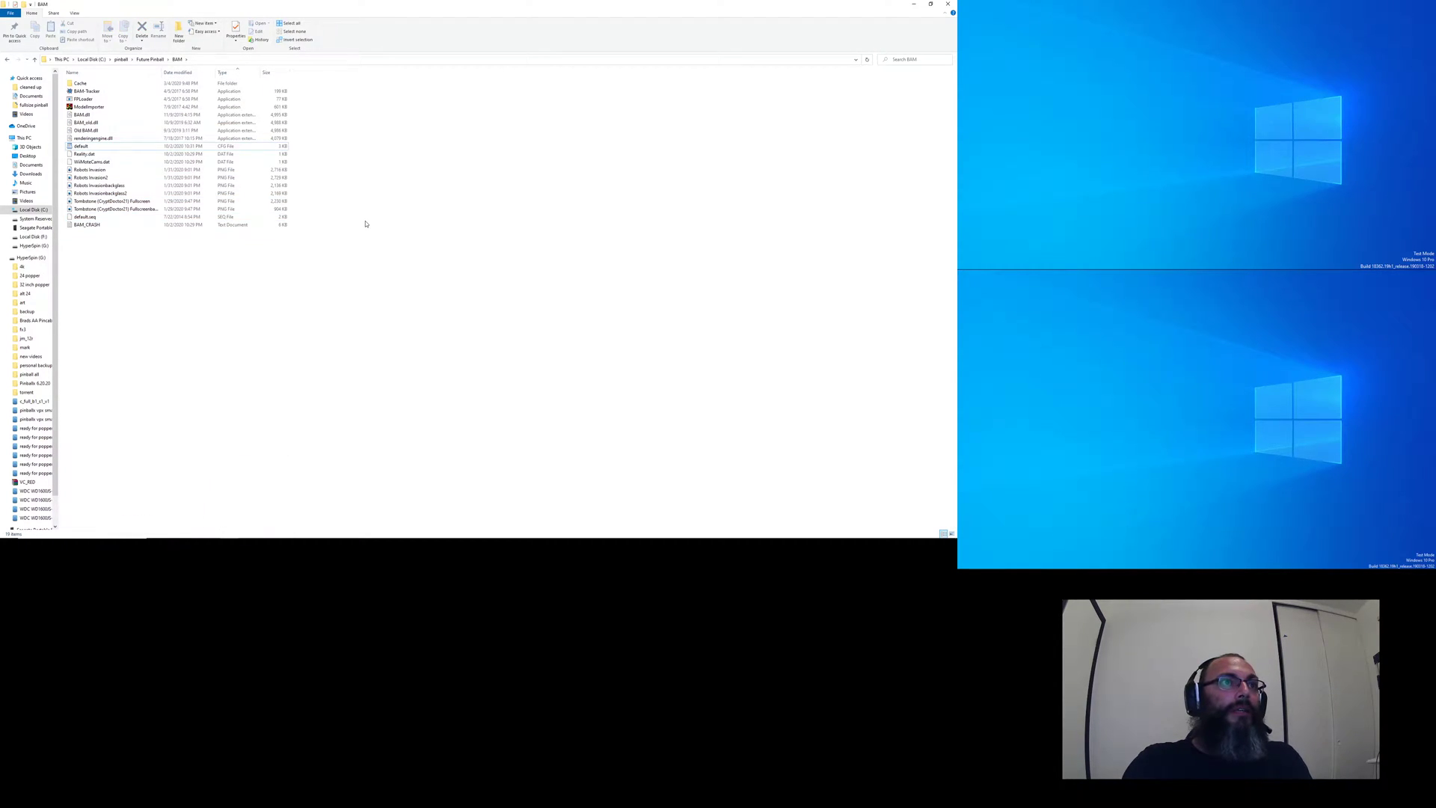
pyautogui.click(83, 147)
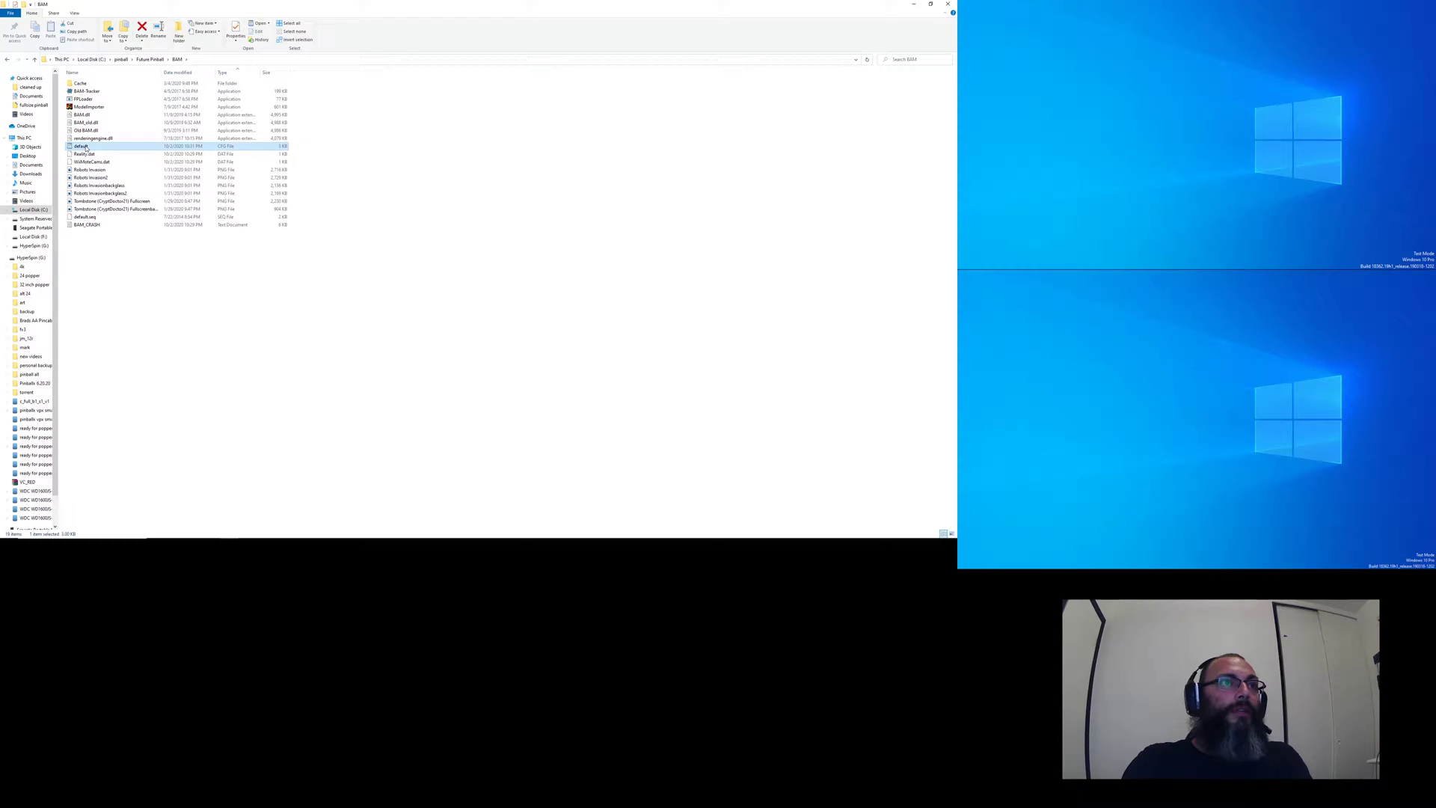
pyautogui.doubleClick(85, 100)
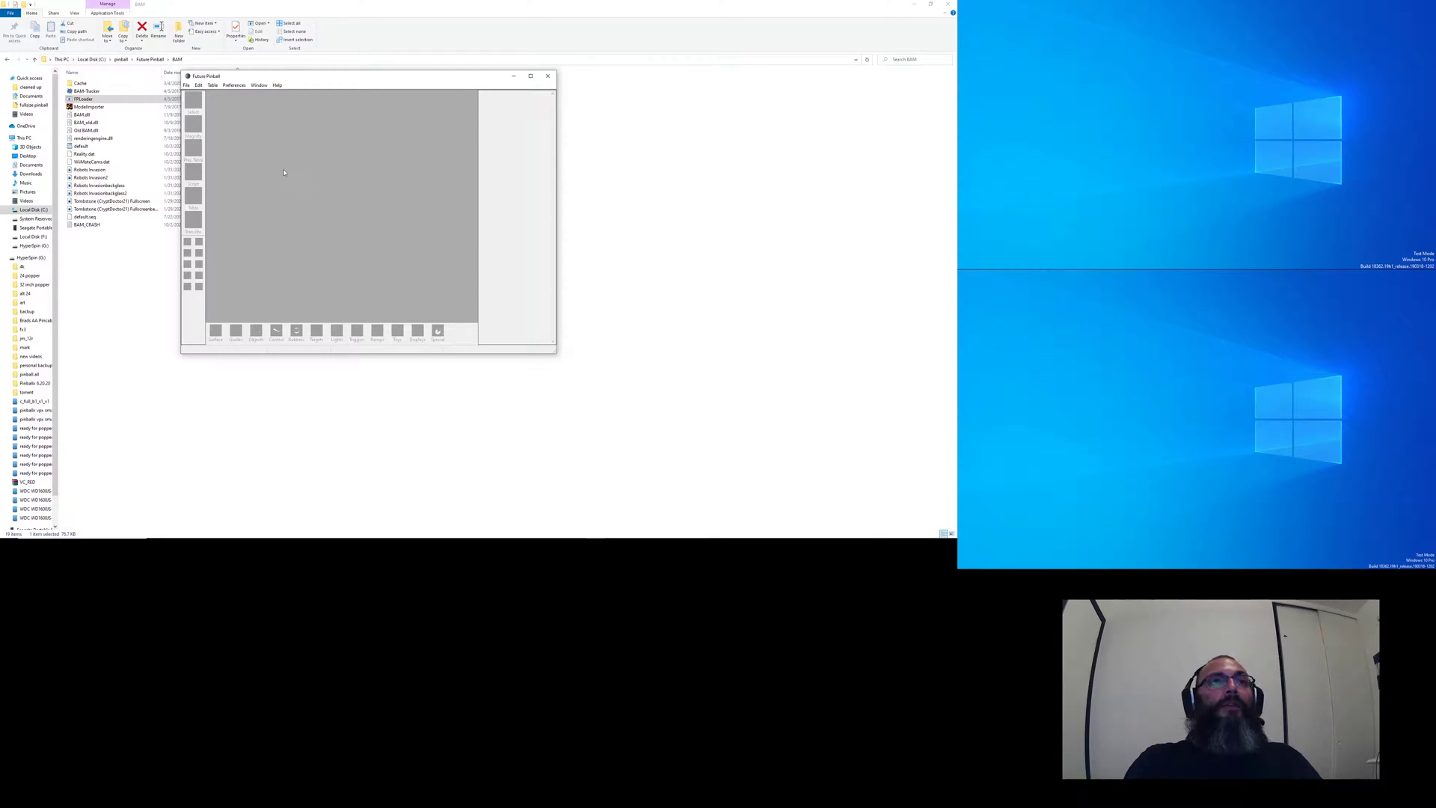
# - Try opening the recent Aladdin's Castle table and dismiss its loading error
pyautogui.click(186, 85)
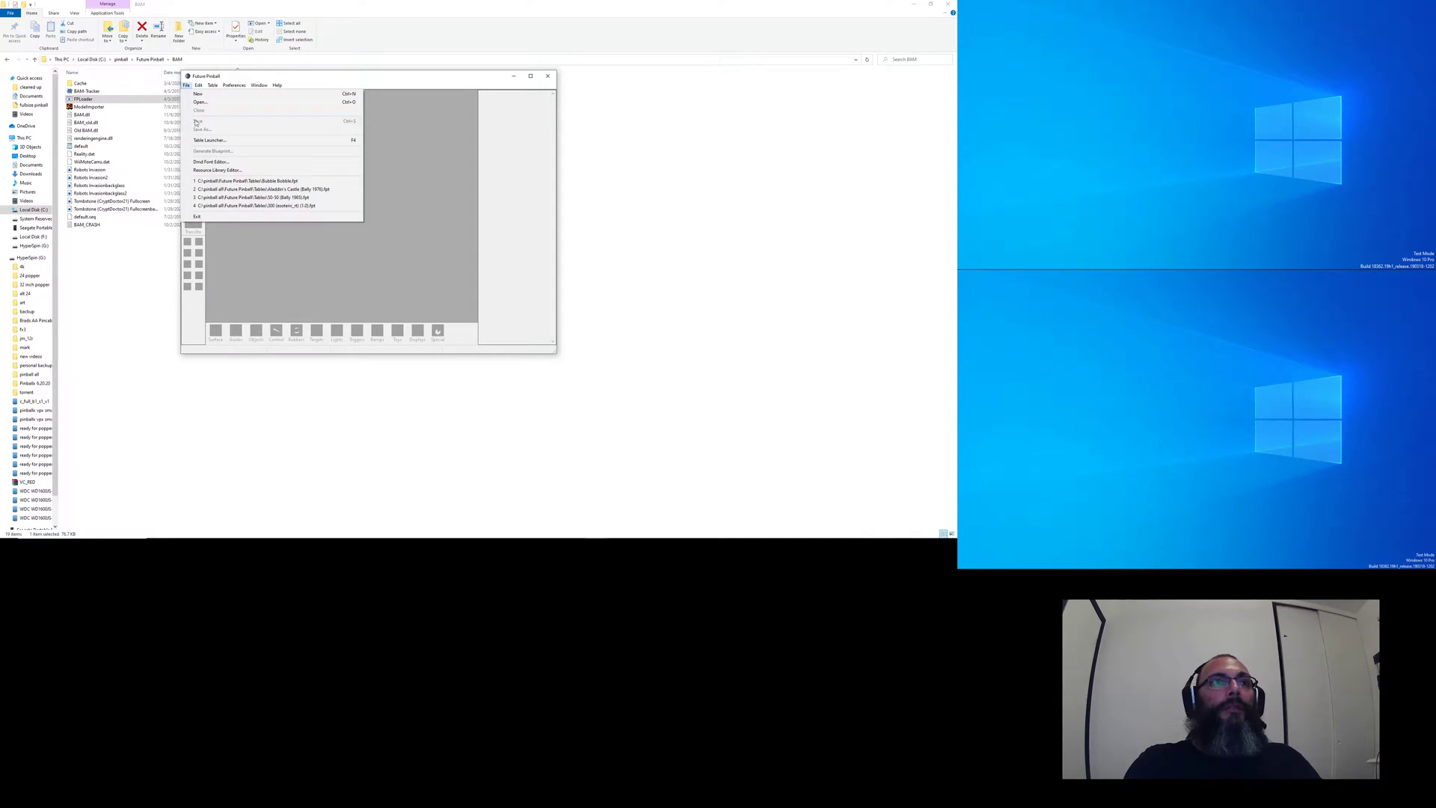
pyautogui.click(221, 190)
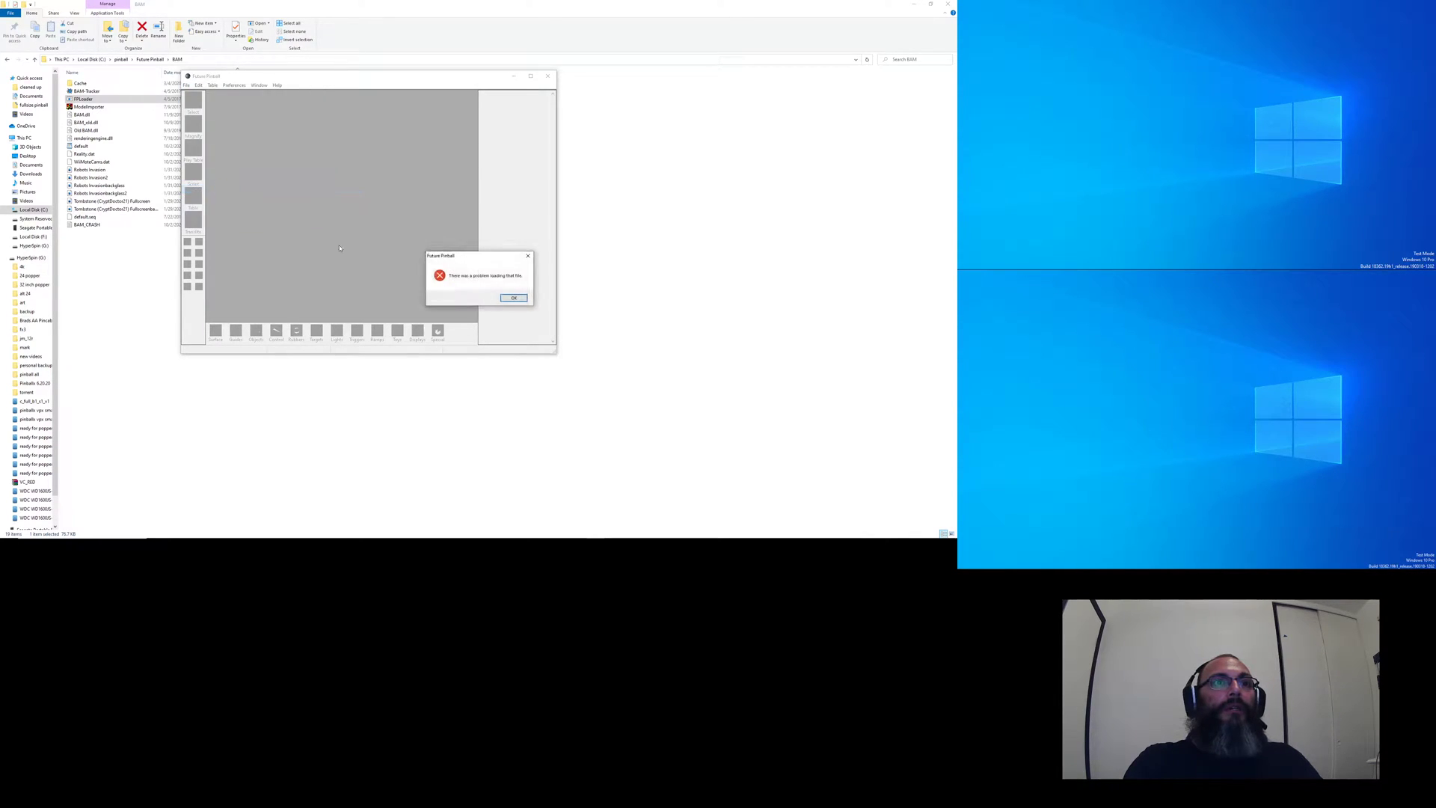
pyautogui.click(512, 299)
# - Open the APOLLO13ZED11.fpt table through File > Open
pyautogui.click(186, 85)
pyautogui.click(203, 104)
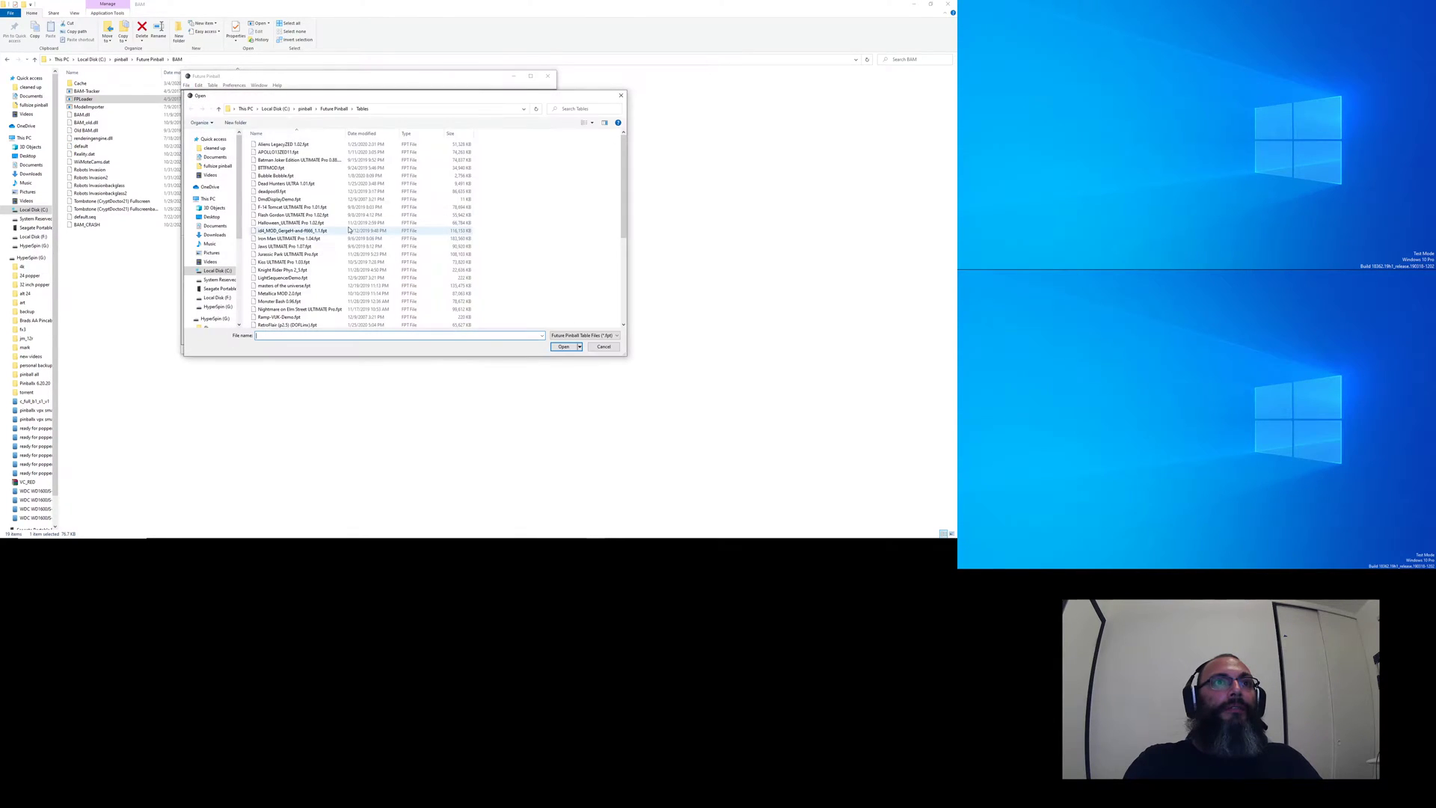
pyautogui.click(290, 153)
pyautogui.doubleClick(290, 155)
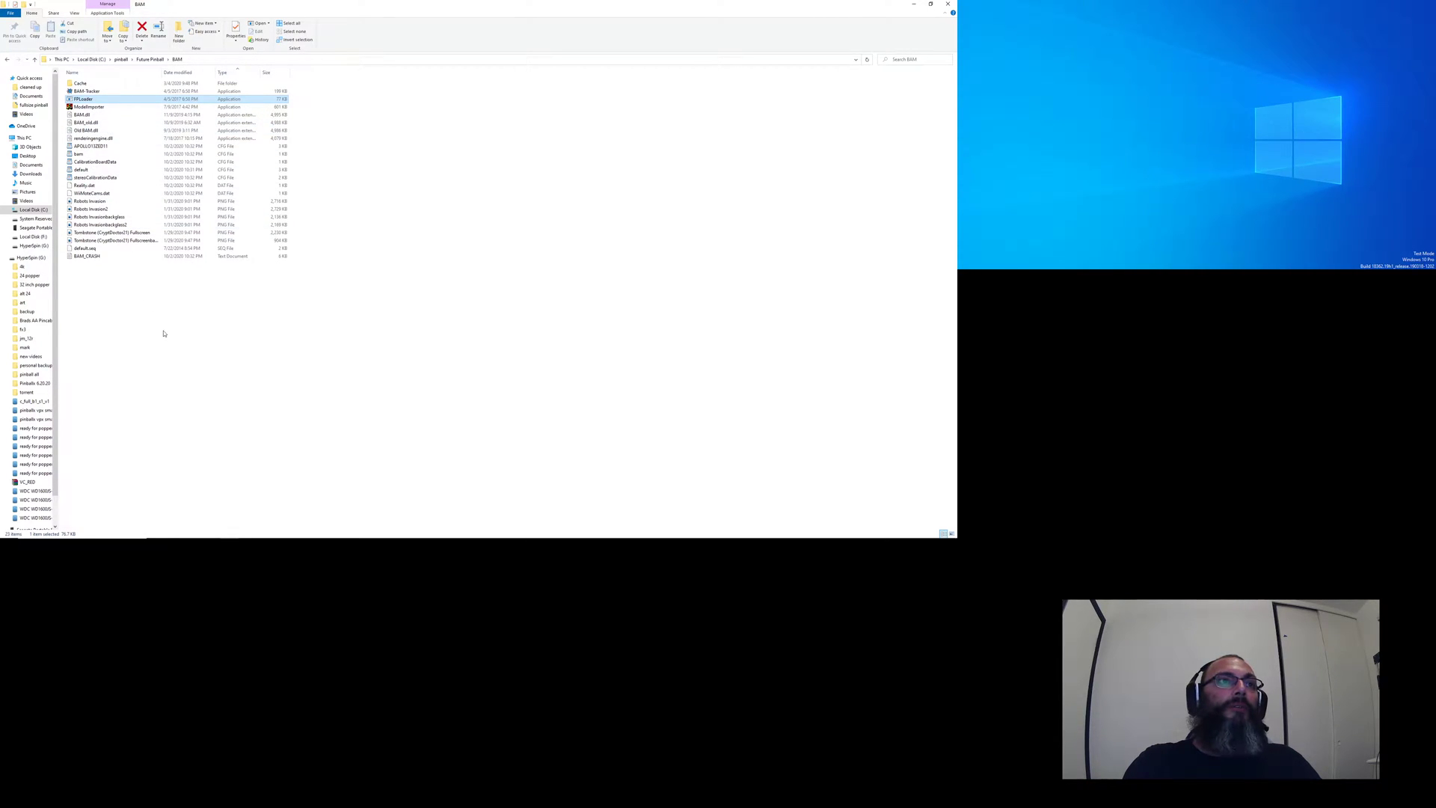
pyautogui.click(133, 266)
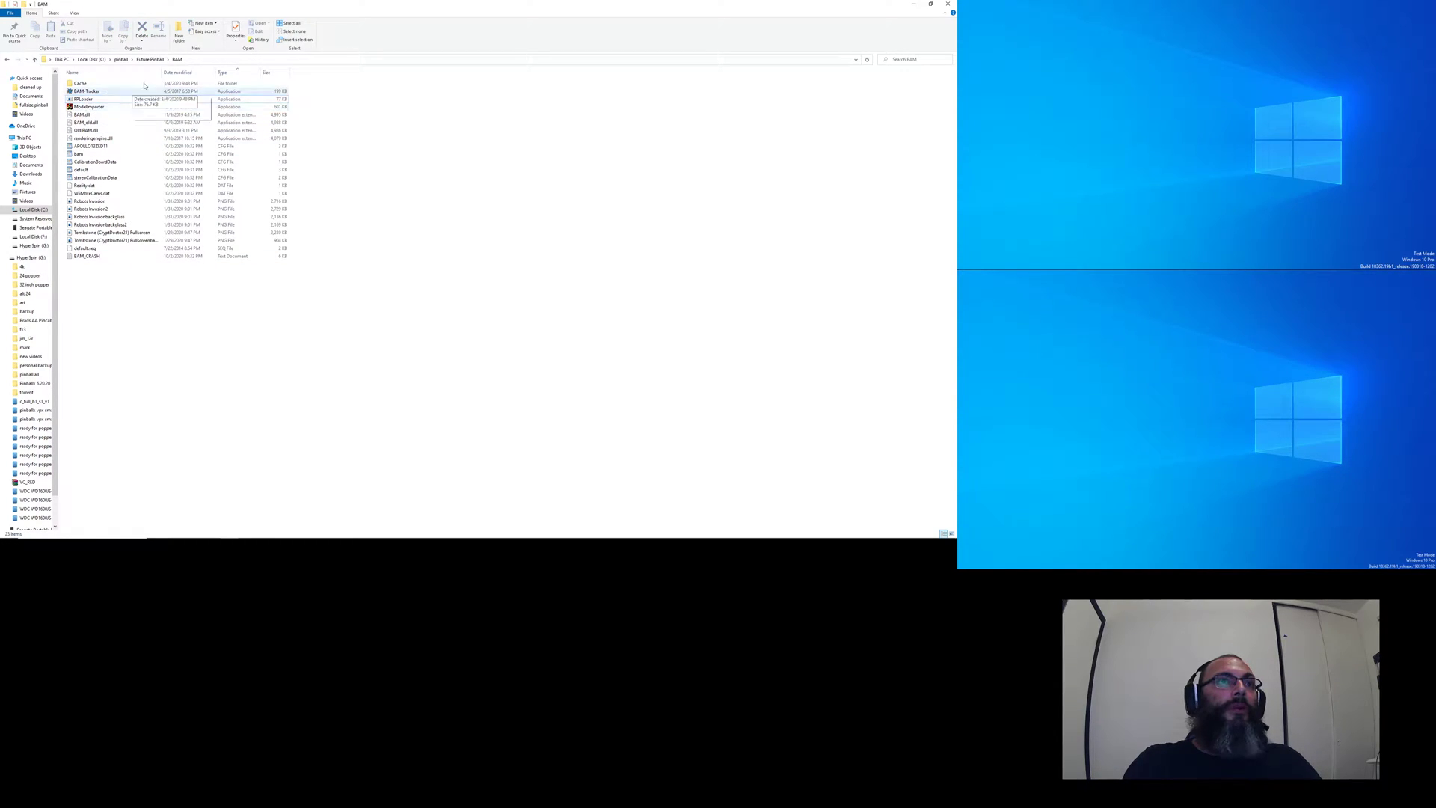
pyautogui.click(91, 101)
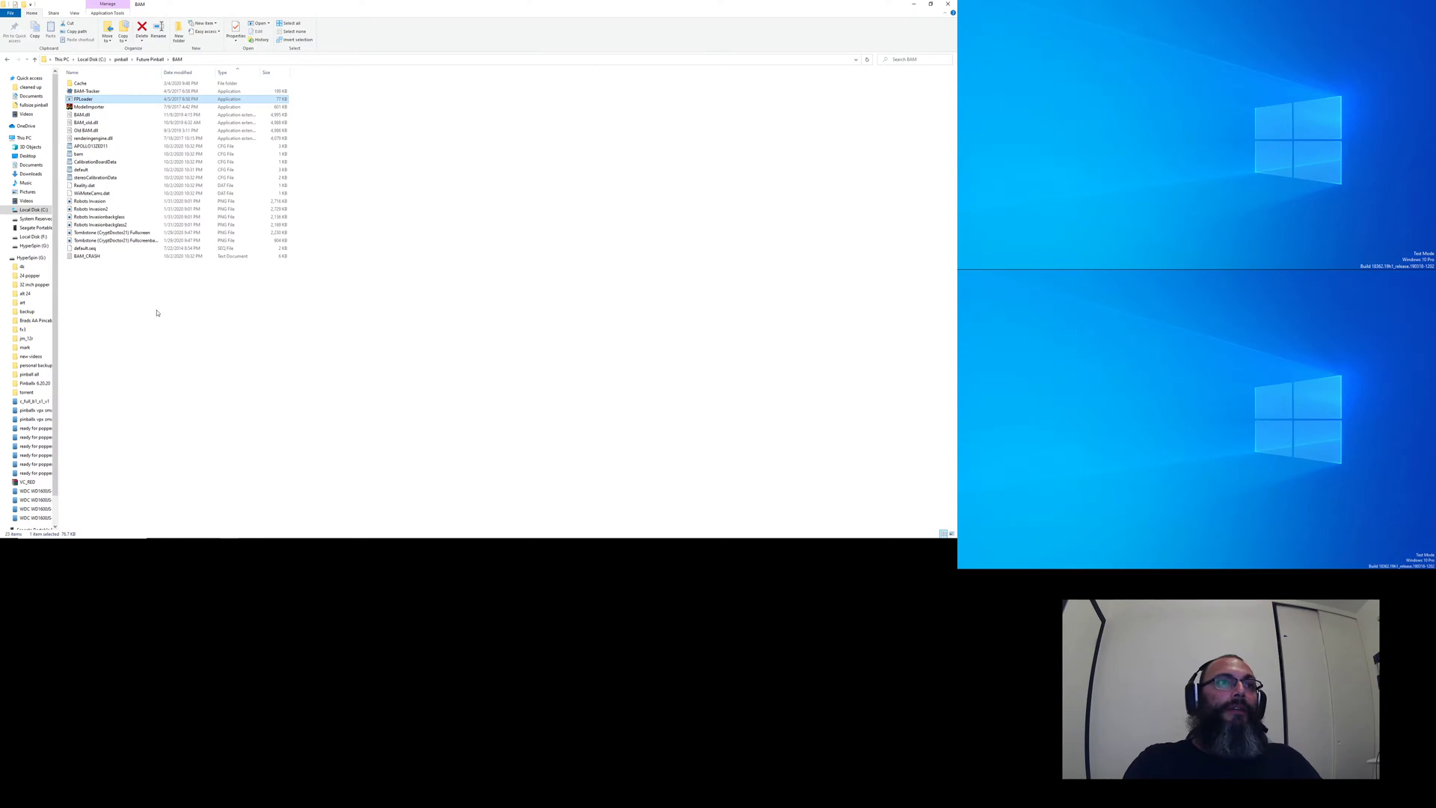